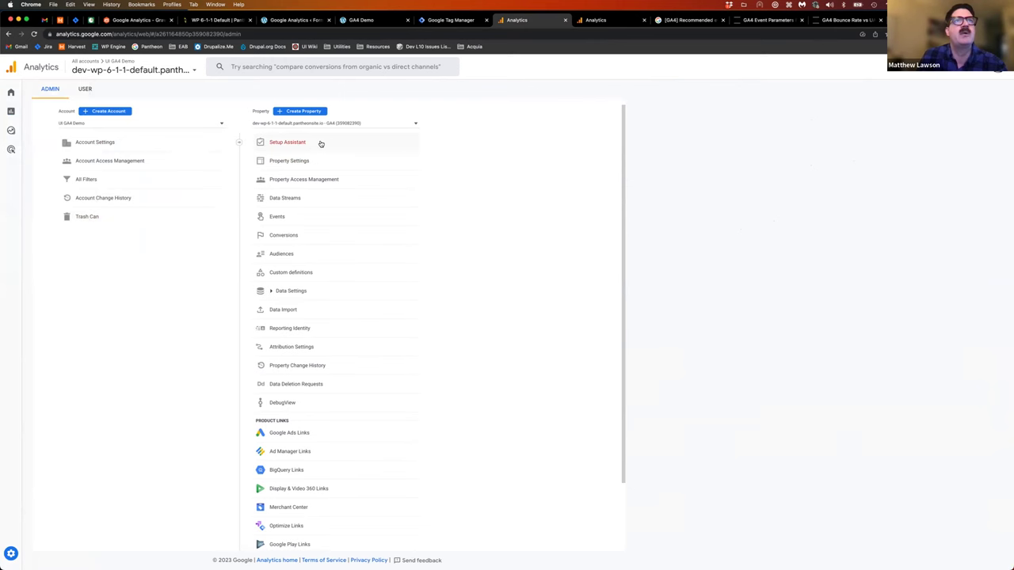
Examine the Set up conversions options in the property's Setup Assistant and return to the Analytics home page
{"action": "left_click", "coordinate": [309, 143]}
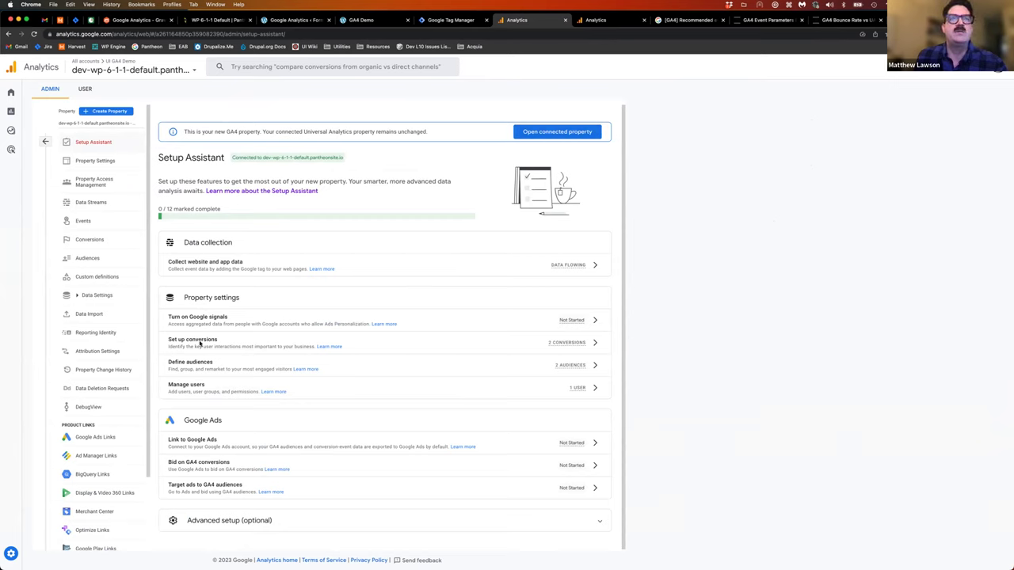
{"action": "left_click", "coordinate": [594, 342]}
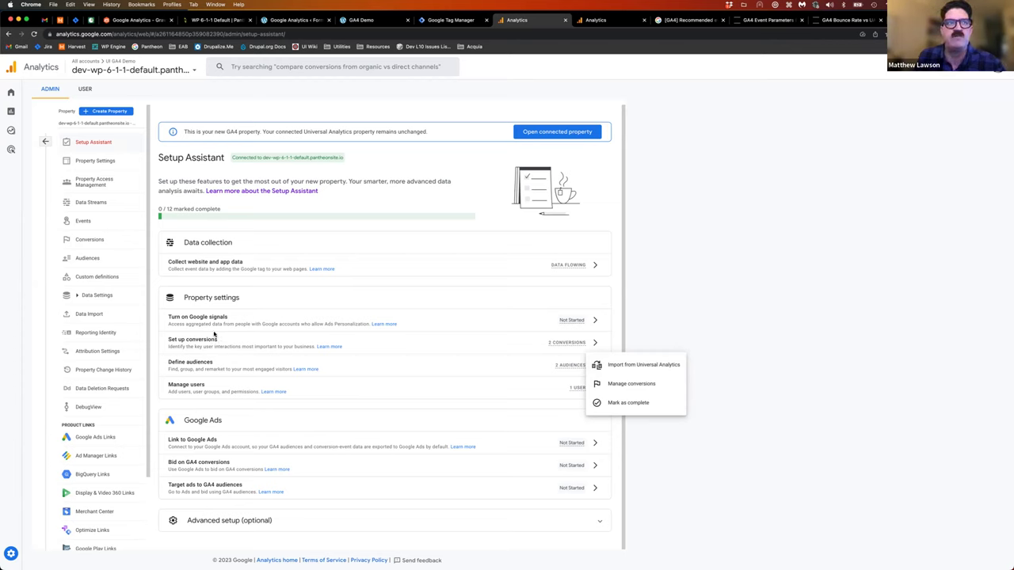
{"action": "left_click", "coordinate": [516, 345]}
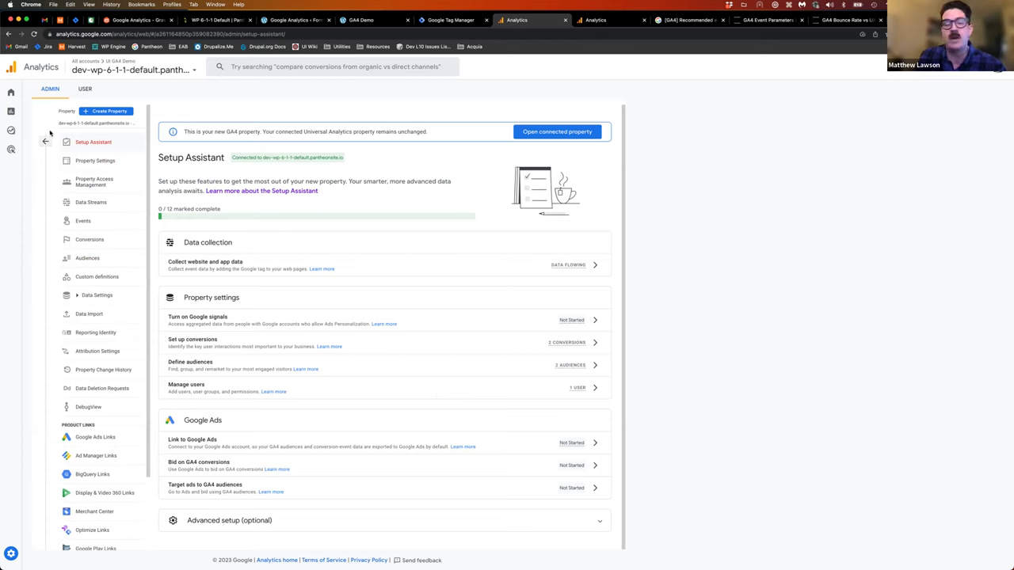
{"action": "mouse_move", "coordinate": [6, 99]}
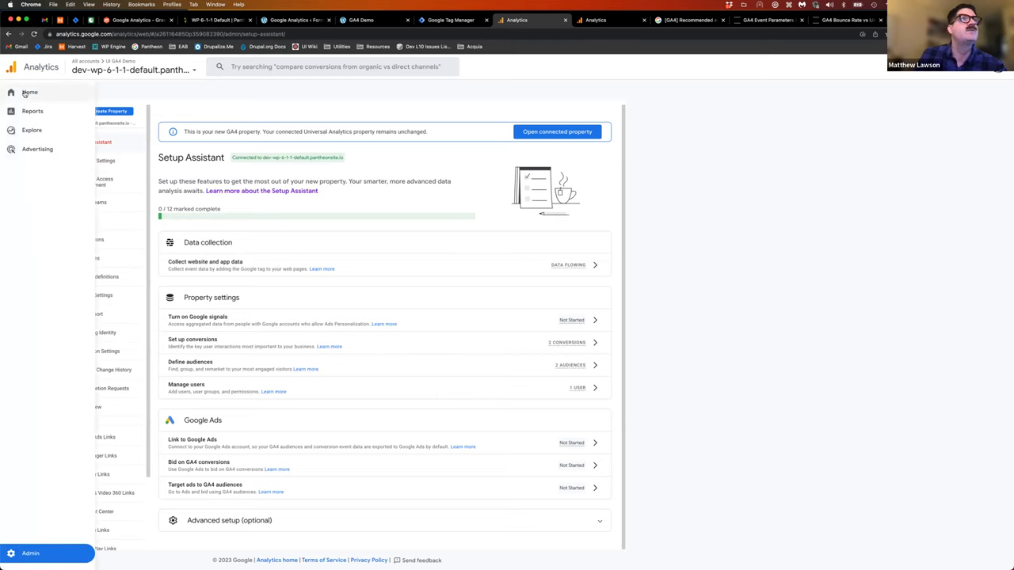
{"action": "left_click", "coordinate": [24, 92]}
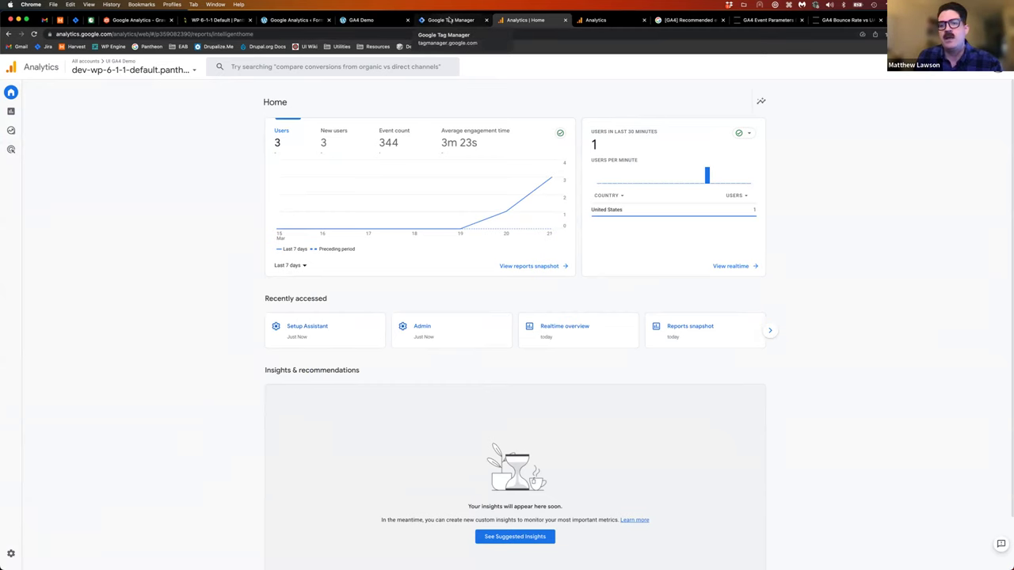
Switch to Google Tag Manager and examine the configuration and triggering of the GA4 Config Tag
{"action": "left_click", "coordinate": [448, 21]}
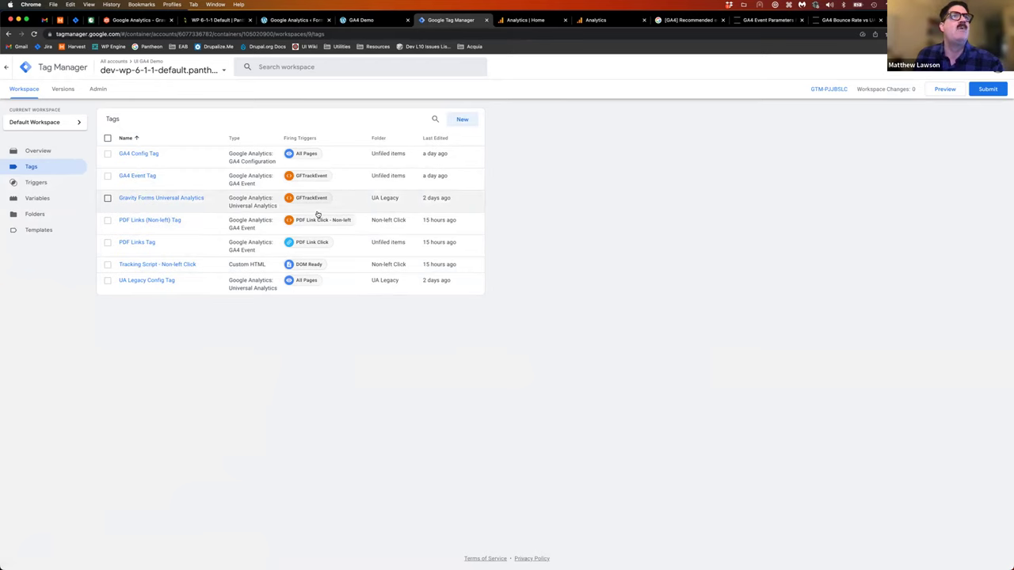
{"action": "left_click", "coordinate": [139, 154]}
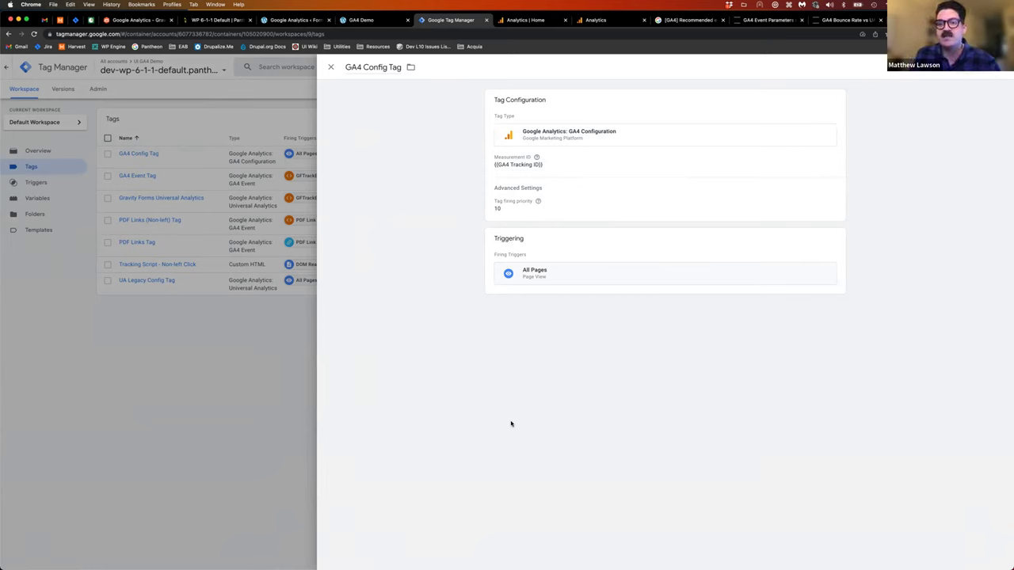
{"action": "left_click", "coordinate": [330, 68]}
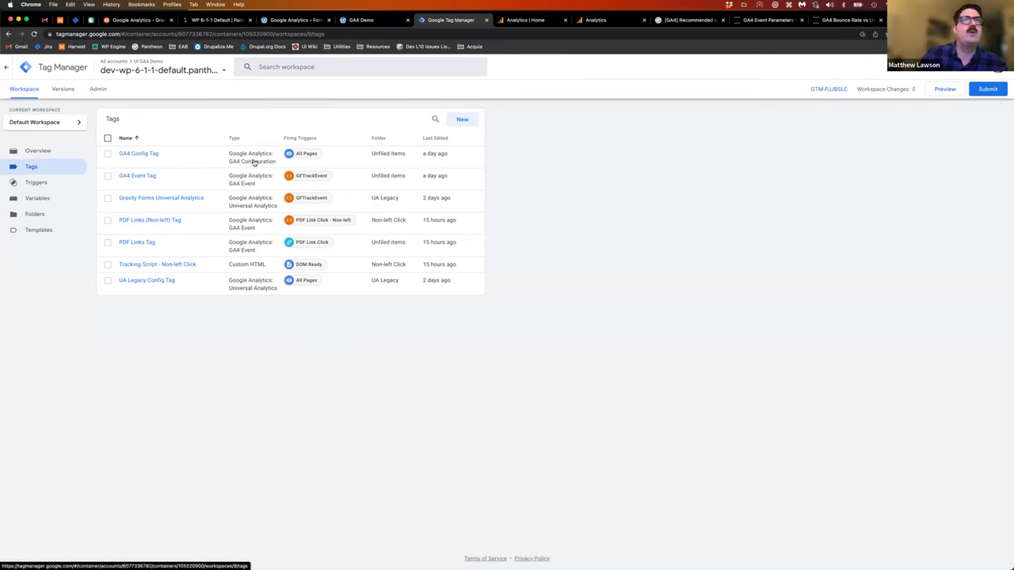
Start a new tag and look through the full list of available tag types
{"action": "left_click", "coordinate": [463, 119]}
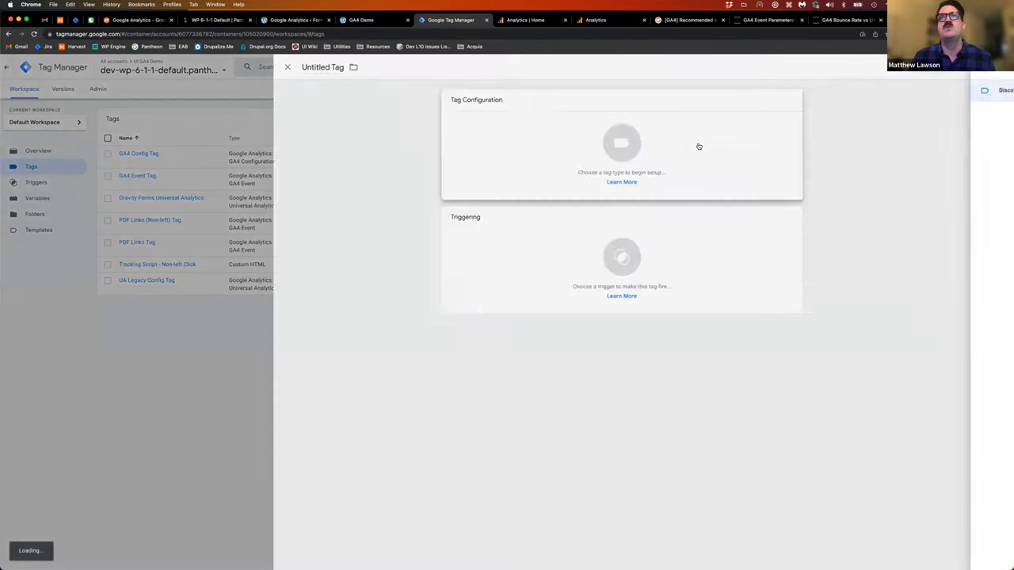
{"action": "left_click", "coordinate": [698, 146]}
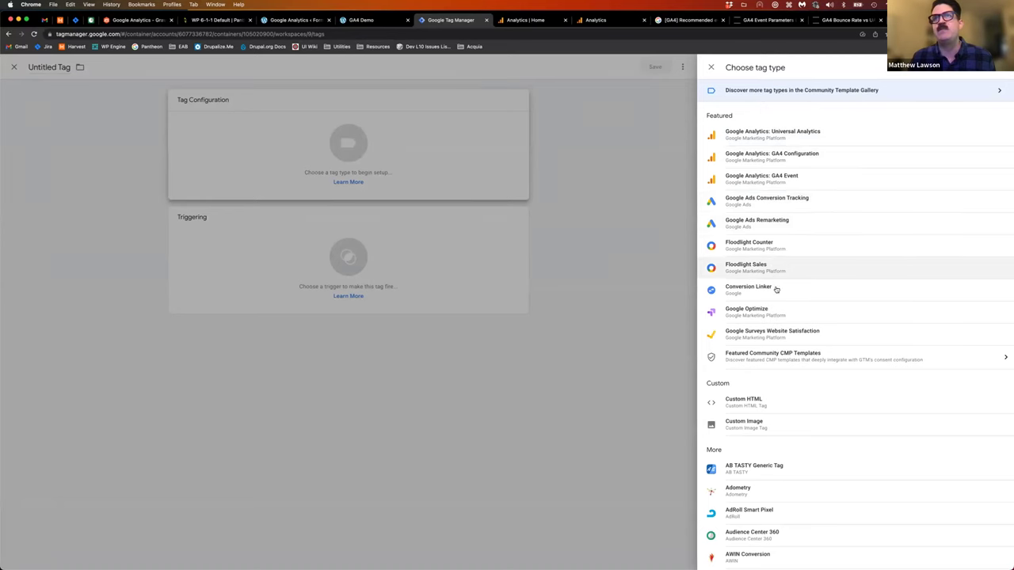
{"action": "scroll", "coordinate": [819, 294], "scroll_direction": "down", "scroll_amount": 5}
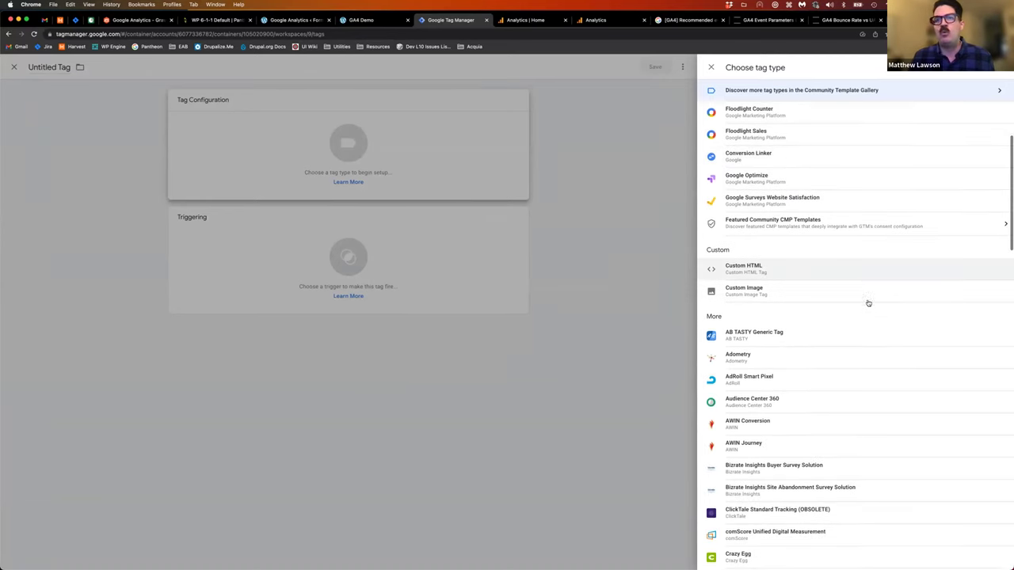
{"action": "scroll", "coordinate": [867, 301], "scroll_direction": "up", "scroll_amount": 2}
{"action": "scroll", "coordinate": [866, 295], "scroll_direction": "up", "scroll_amount": 3}
{"action": "scroll", "coordinate": [855, 339], "scroll_direction": "down", "scroll_amount": 7}
{"action": "scroll", "coordinate": [888, 194], "scroll_direction": "down", "scroll_amount": 4}
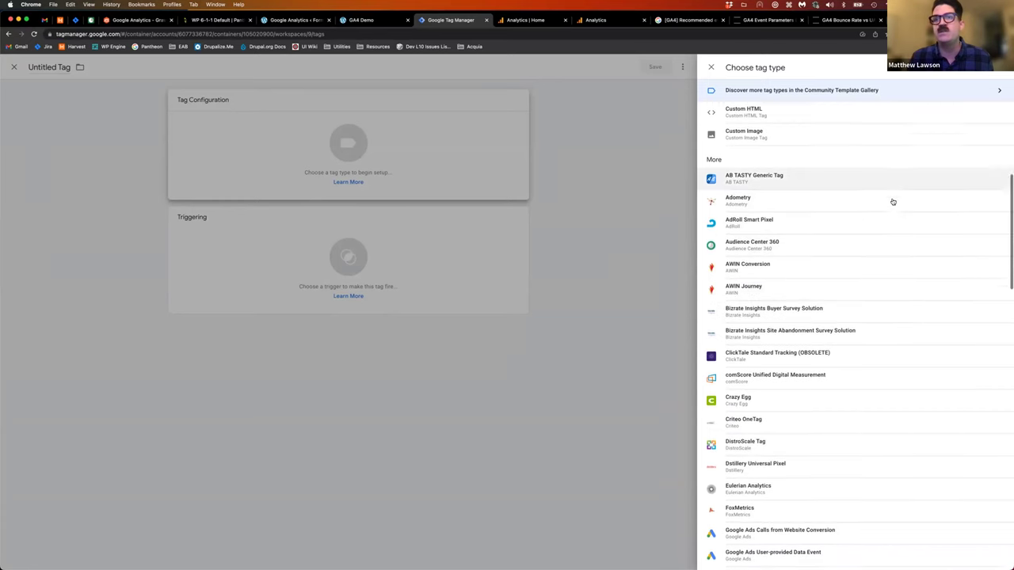
{"action": "scroll", "coordinate": [887, 205], "scroll_direction": "down", "scroll_amount": 12}
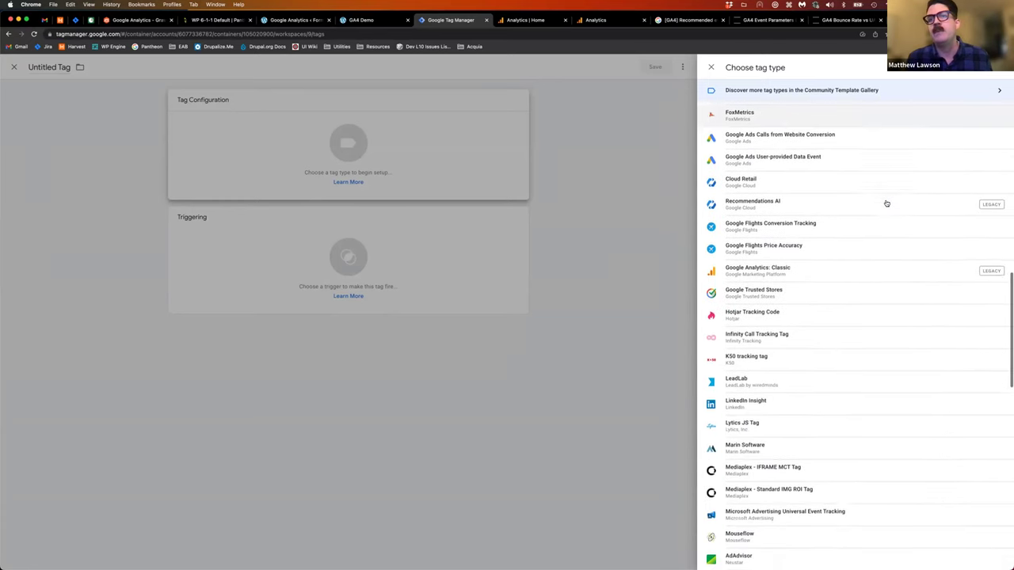
{"action": "scroll", "coordinate": [886, 204], "scroll_direction": "down", "scroll_amount": 9}
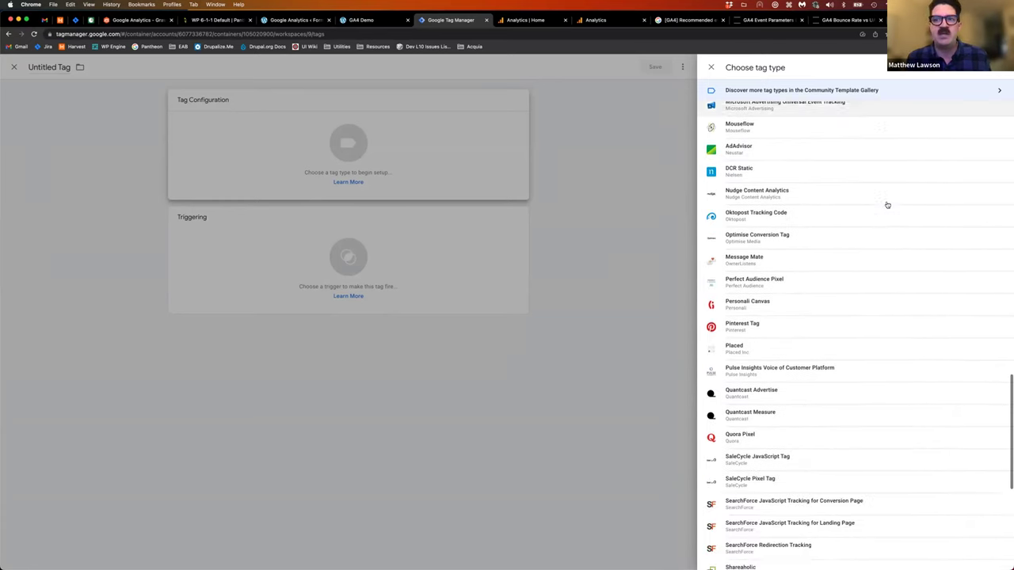
{"action": "scroll", "coordinate": [887, 205], "scroll_direction": "down", "scroll_amount": 4}
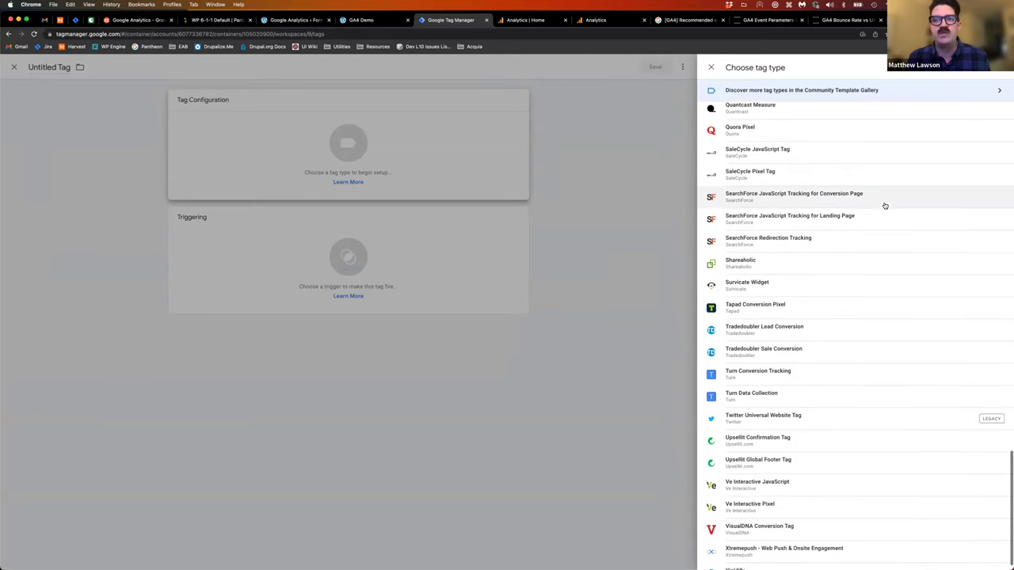
{"action": "scroll", "coordinate": [852, 190], "scroll_direction": "up", "scroll_amount": 20}
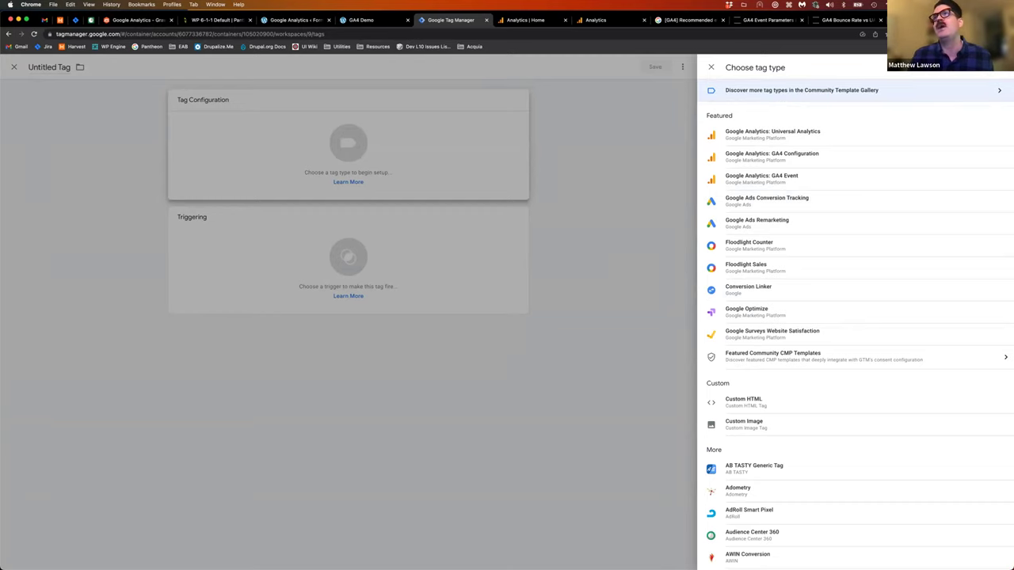
Search the tag types and the Community Template Gallery for "facebook", and leave the new tag without saving
{"action": "type", "text": "sa"}
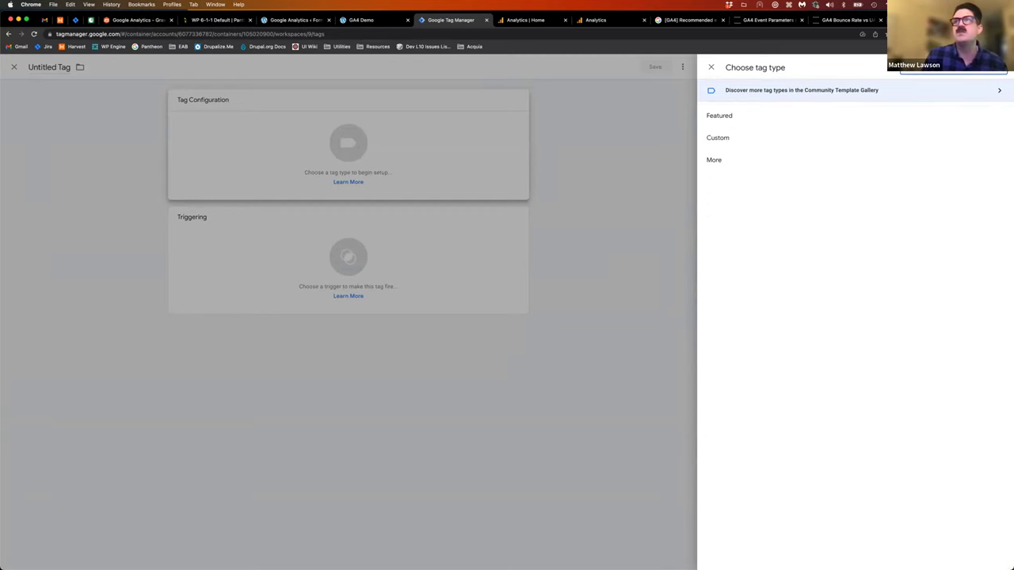
{"action": "left_click", "coordinate": [1000, 87]}
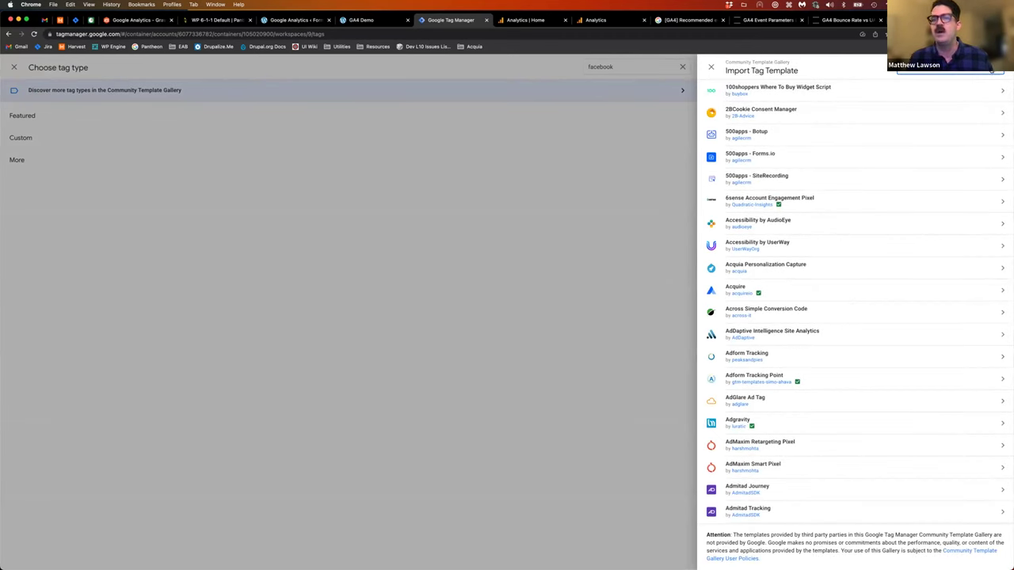
{"action": "type", "text": "facebook"}
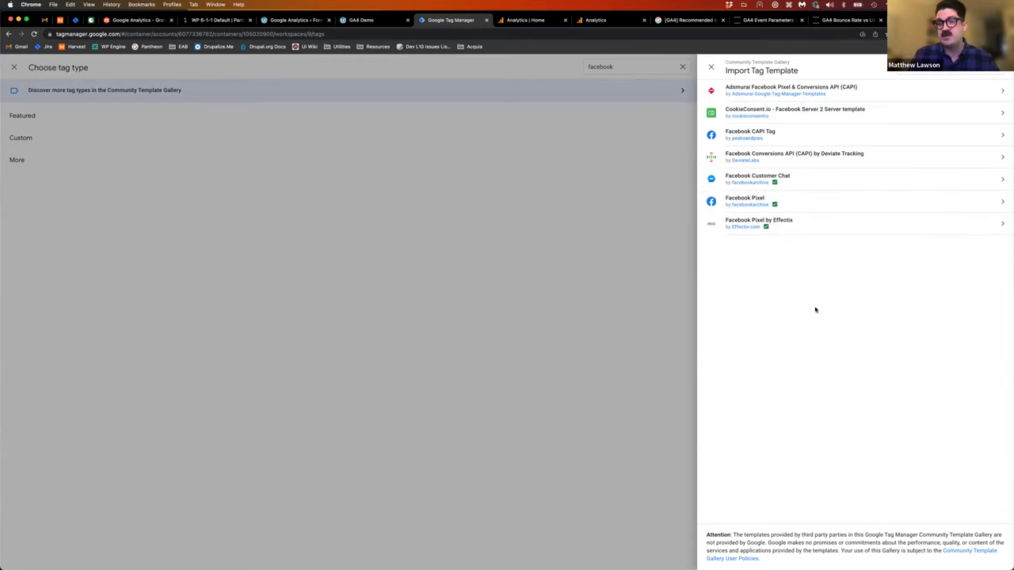
{"action": "left_click", "coordinate": [711, 66]}
{"action": "left_click", "coordinate": [711, 66]}
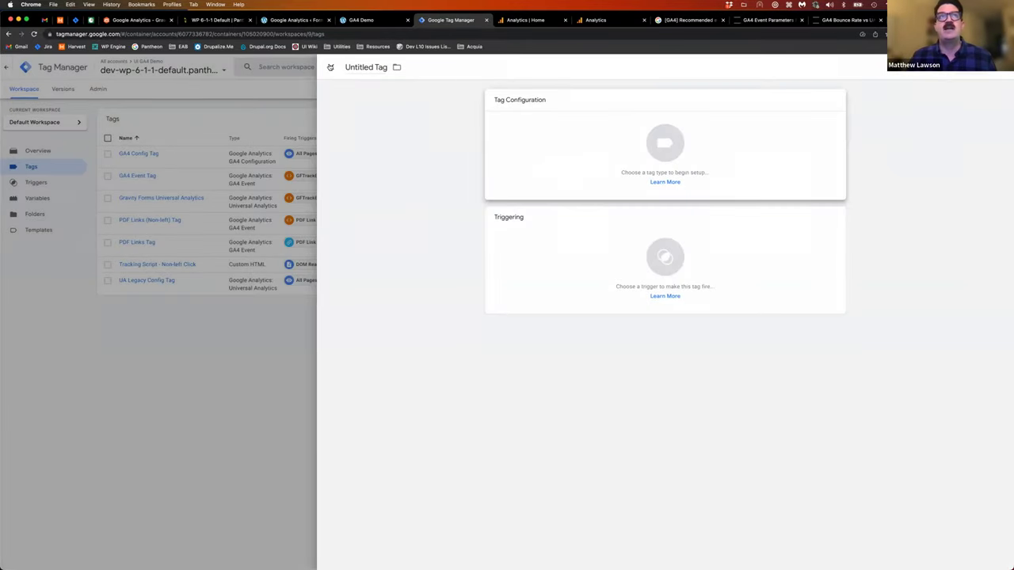
{"action": "left_click", "coordinate": [330, 67]}
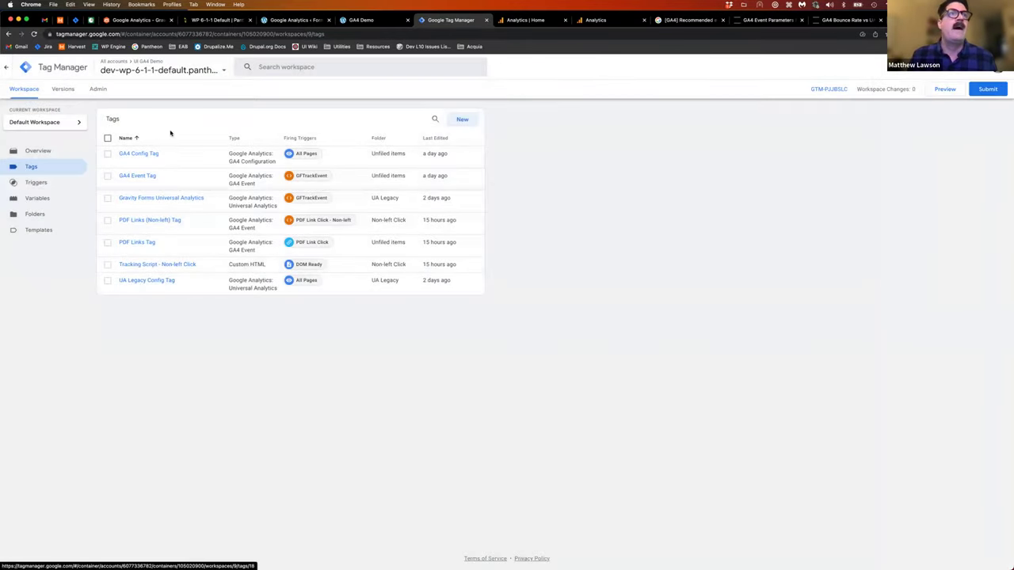
Check the GA4 Config Tag's firing trigger and go to the workspace overview
{"action": "left_click", "coordinate": [158, 155]}
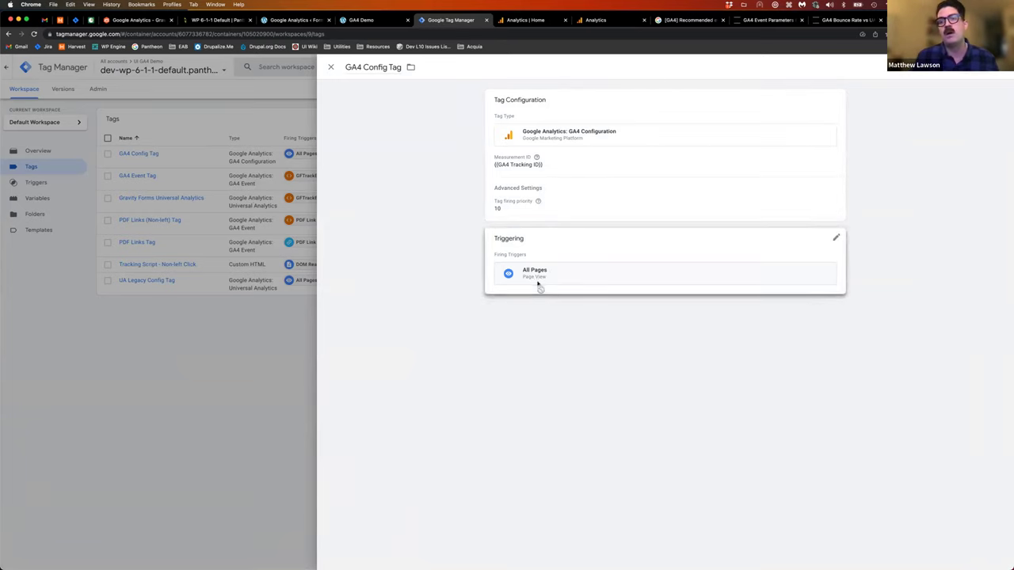
{"action": "left_click", "coordinate": [234, 343]}
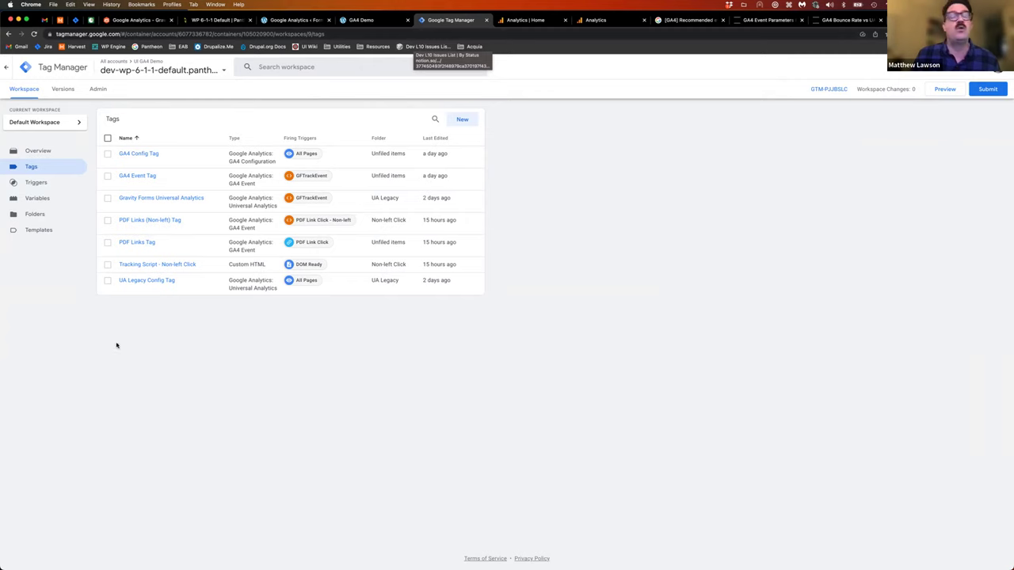
{"action": "left_click", "coordinate": [38, 150]}
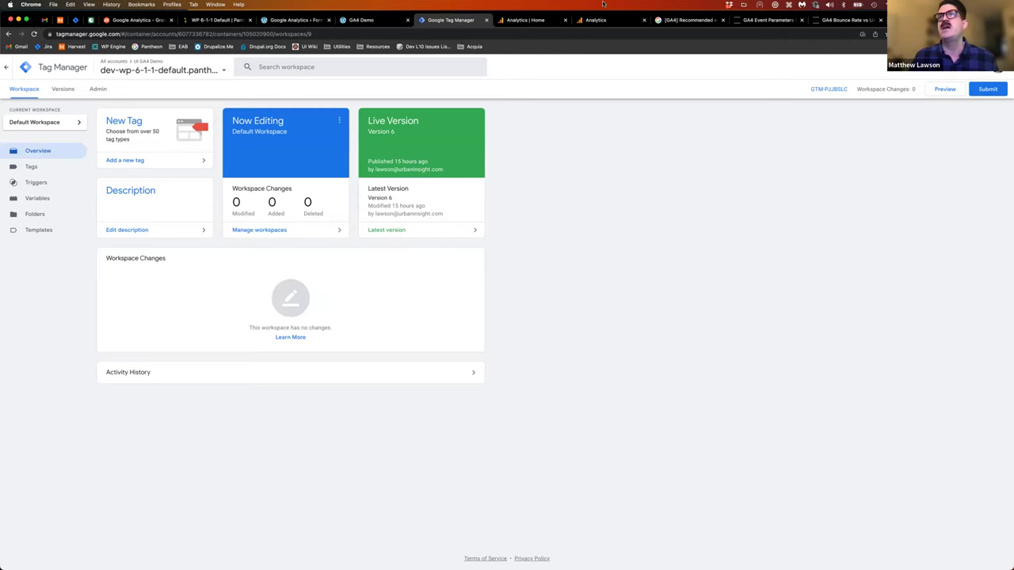
Preview the container by connecting Tag Assistant to the custom dimensions demo page, and continue to its debug summary
{"action": "left_click", "coordinate": [945, 91]}
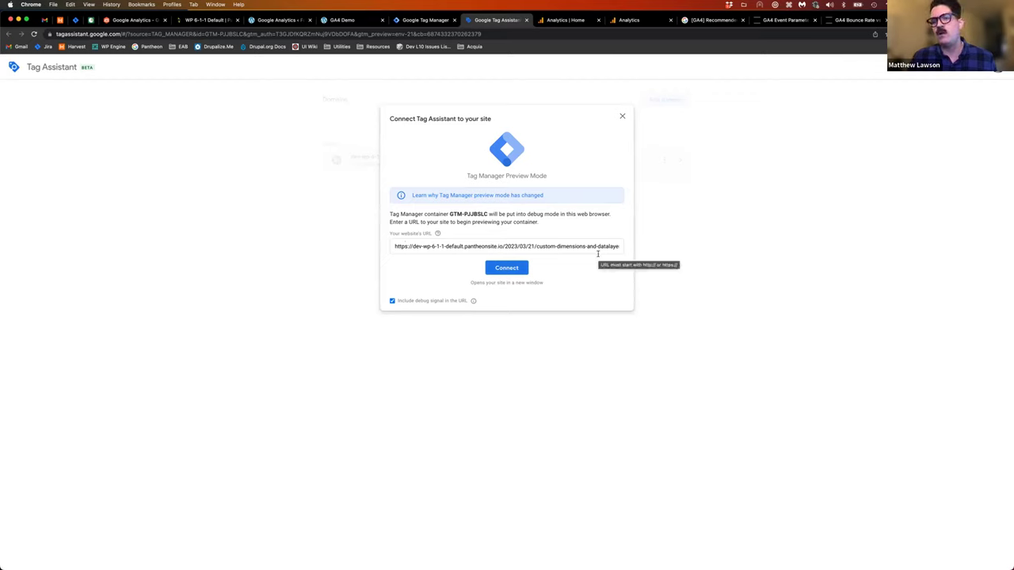
{"action": "left_click", "coordinate": [506, 268]}
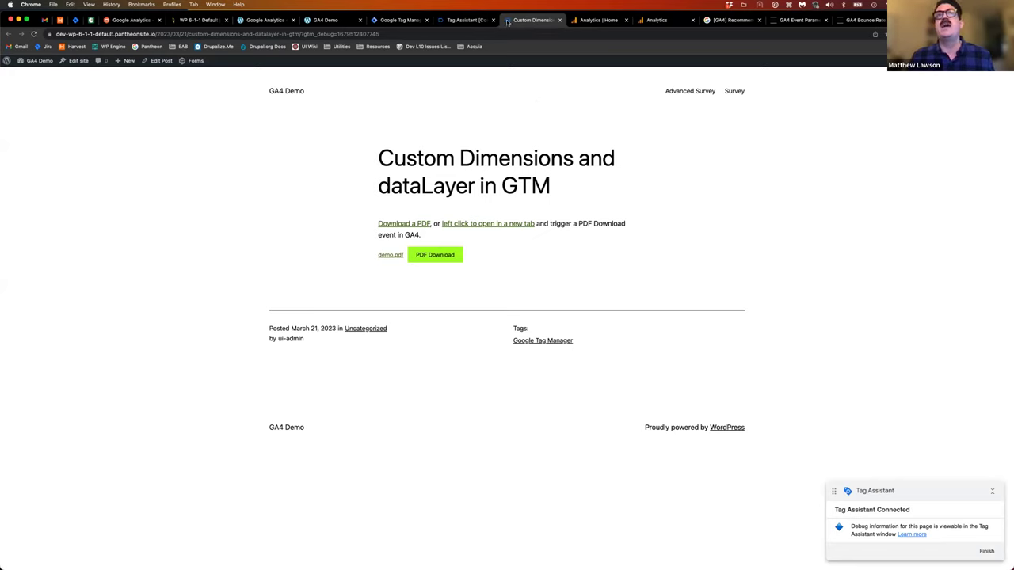
{"action": "left_click", "coordinate": [448, 22]}
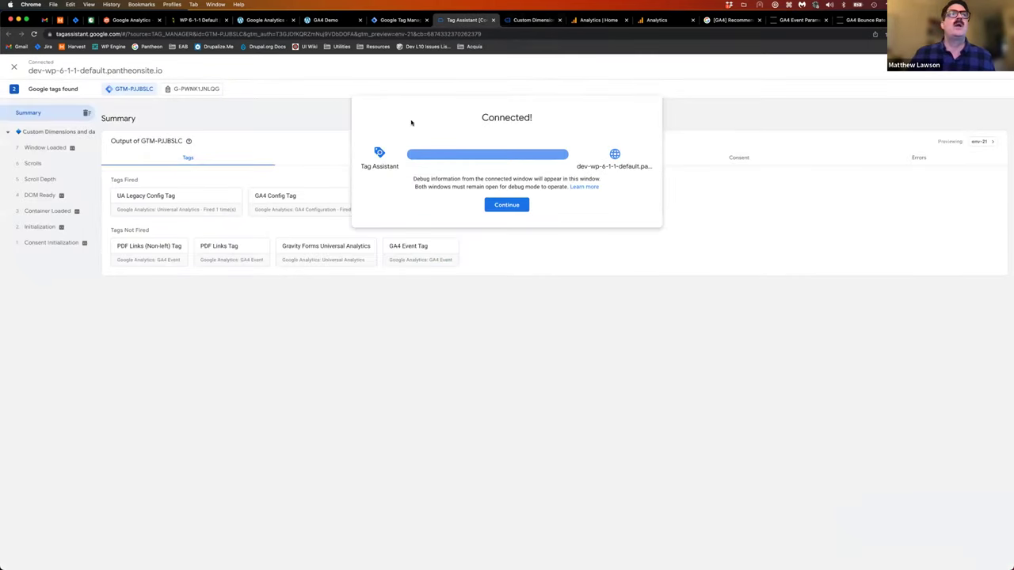
{"action": "left_click", "coordinate": [504, 205]}
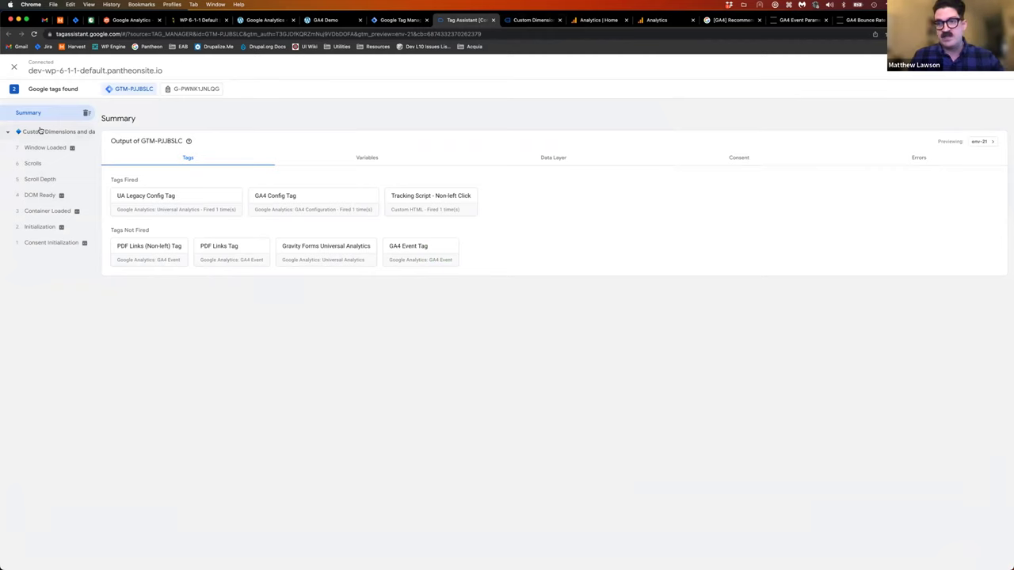
Return to the connected demo page and open the "Download a PDF" link in a new tab
{"action": "left_click", "coordinate": [533, 19]}
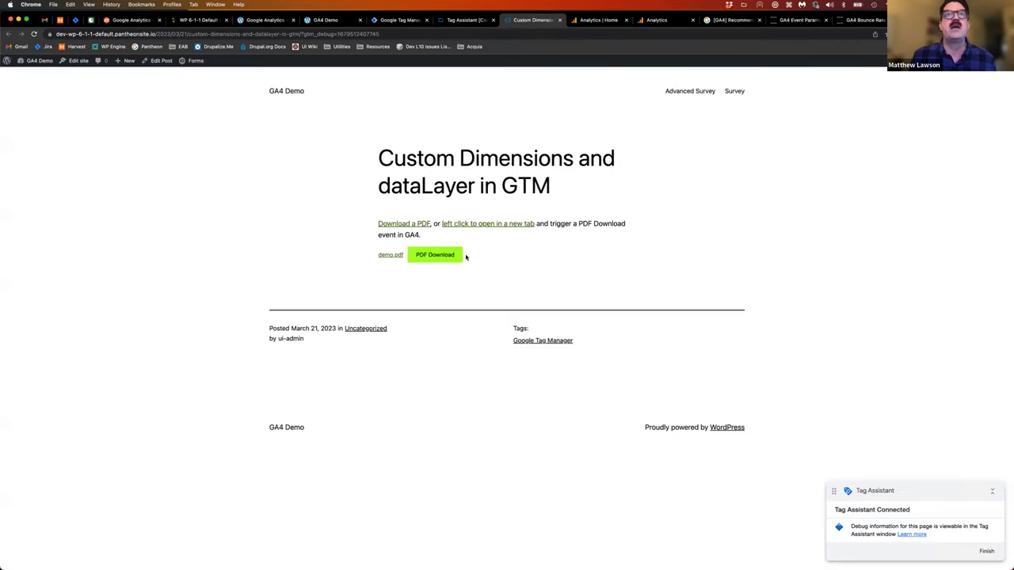
{"action": "right_click", "coordinate": [399, 225]}
{"action": "left_click", "coordinate": [427, 226]}
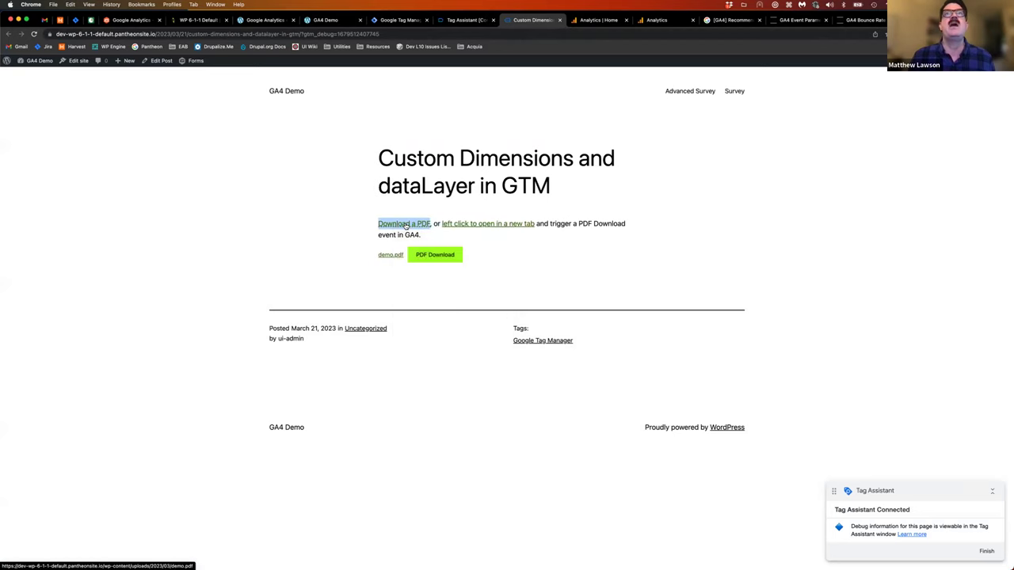
Inspect the nonleft.linkclick.right event in Tag Assistant, examining the link href and text in its API call
{"action": "left_click", "coordinate": [438, 22]}
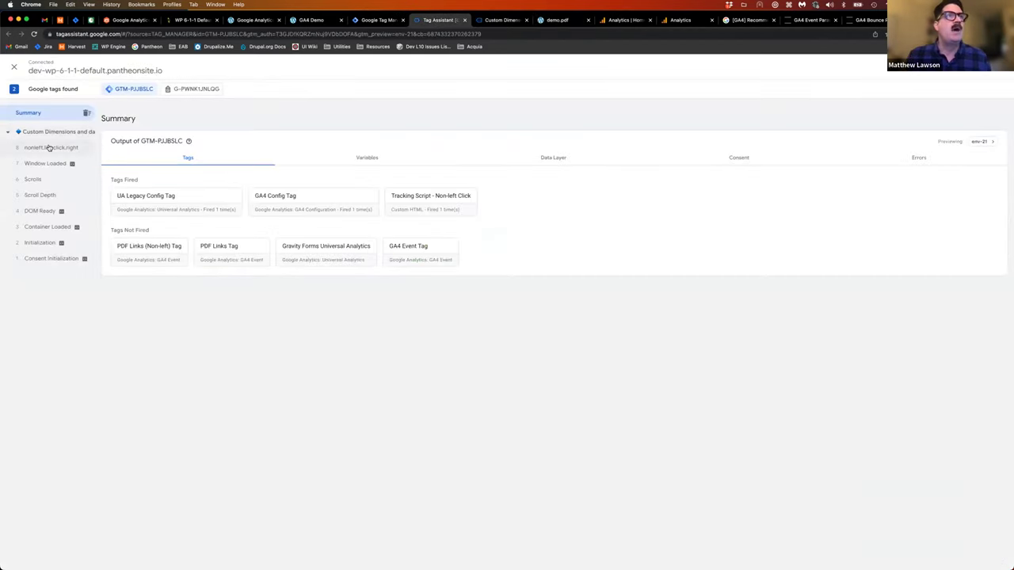
{"action": "left_click", "coordinate": [50, 147]}
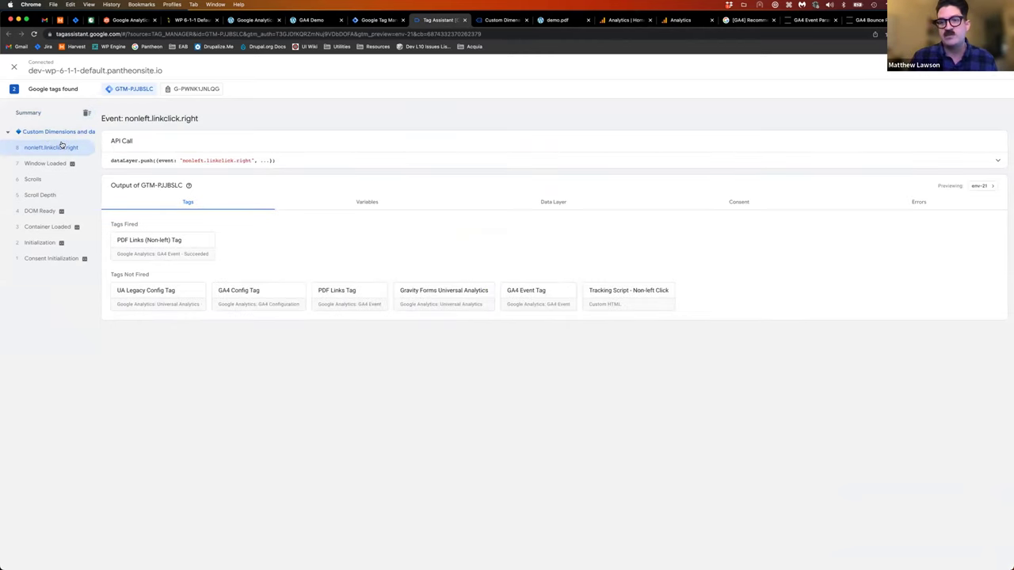
{"action": "left_click", "coordinate": [998, 163]}
{"action": "left_click_drag", "start_coordinate": [190, 167], "coordinate": [221, 173]}
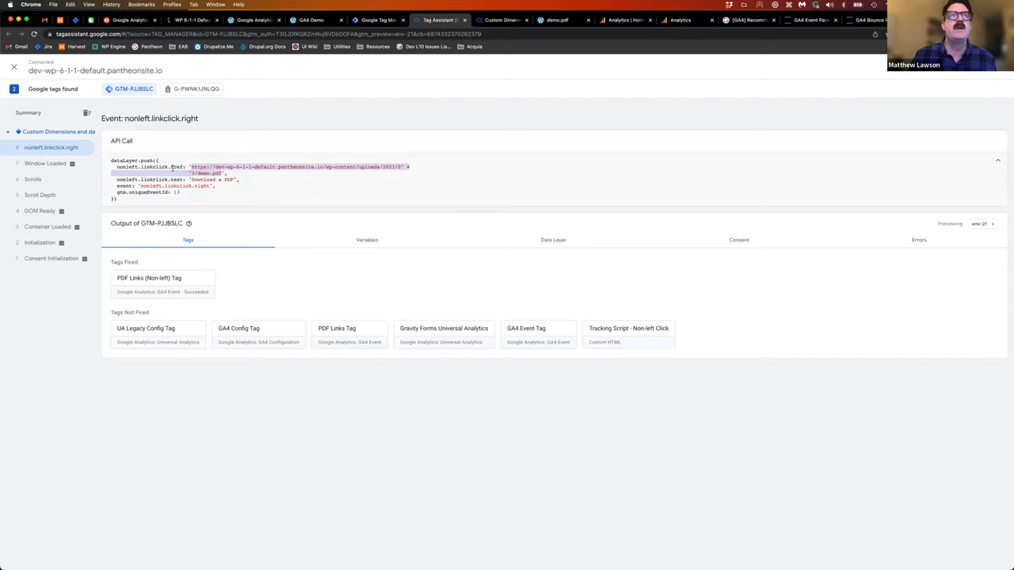
{"action": "left_click_drag", "start_coordinate": [191, 179], "coordinate": [230, 180]}
{"action": "left_click", "coordinate": [232, 180]}
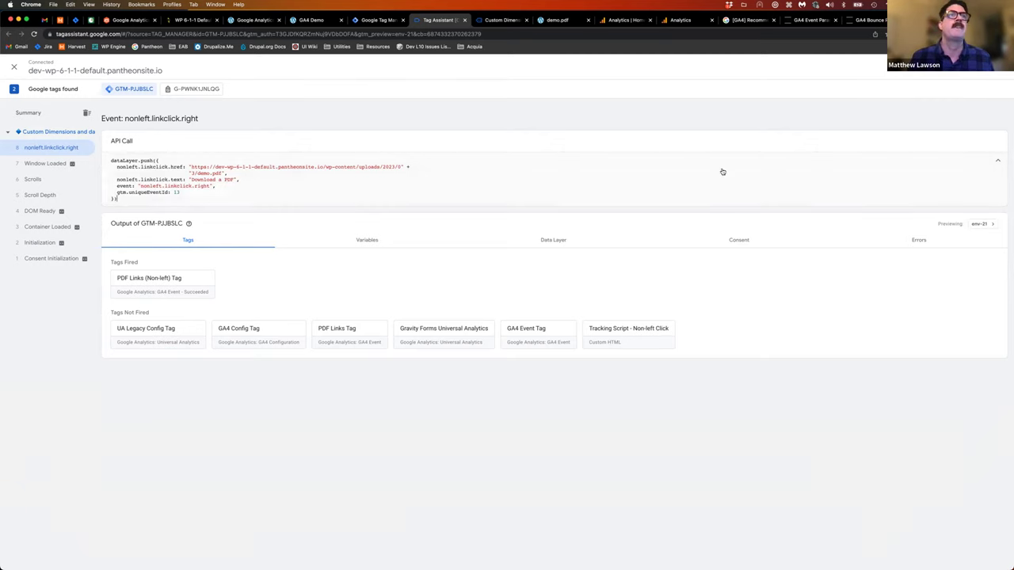
{"action": "left_click", "coordinate": [997, 160]}
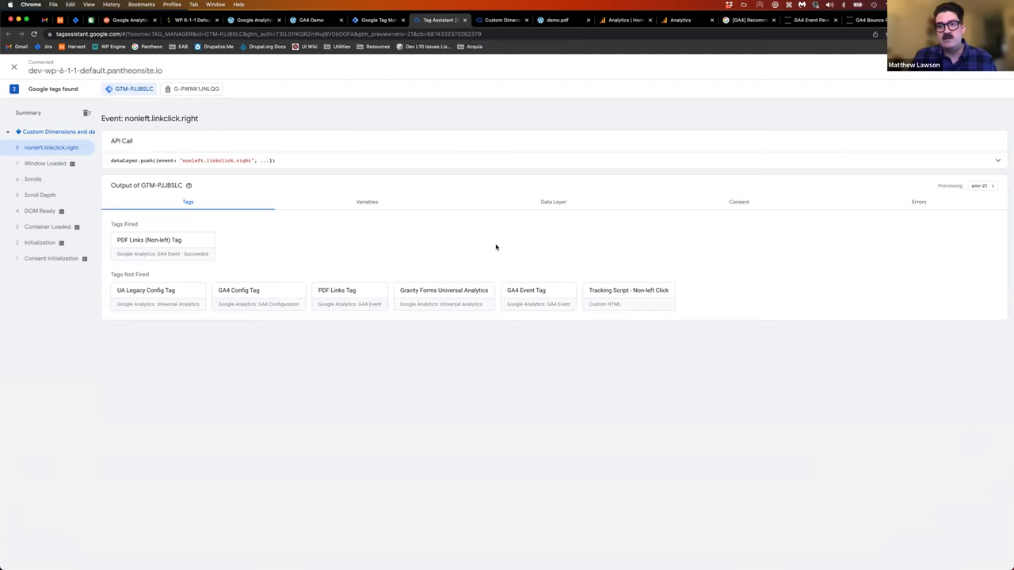
Switch to Tag Manager and create a GA4 Configuration tag with the GA4 Tracking ID variable as its measurement ID
{"action": "left_click", "coordinate": [377, 20]}
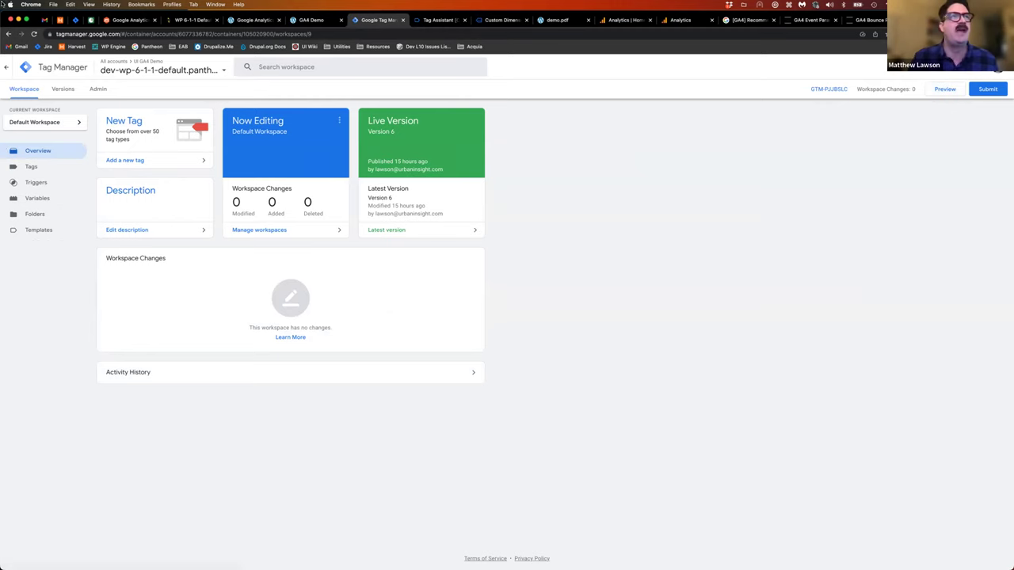
{"action": "left_click", "coordinate": [30, 166]}
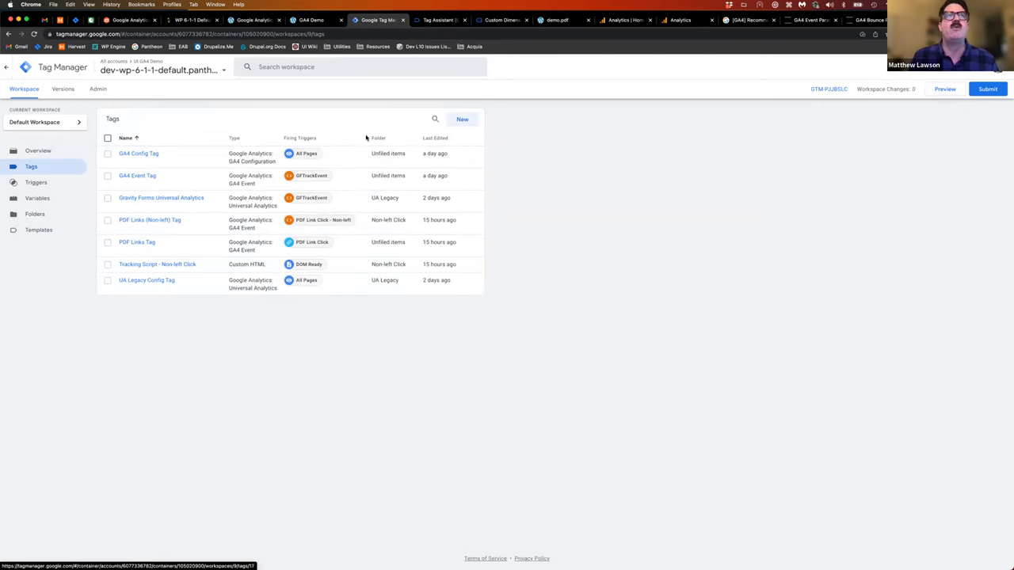
{"action": "left_click", "coordinate": [461, 124]}
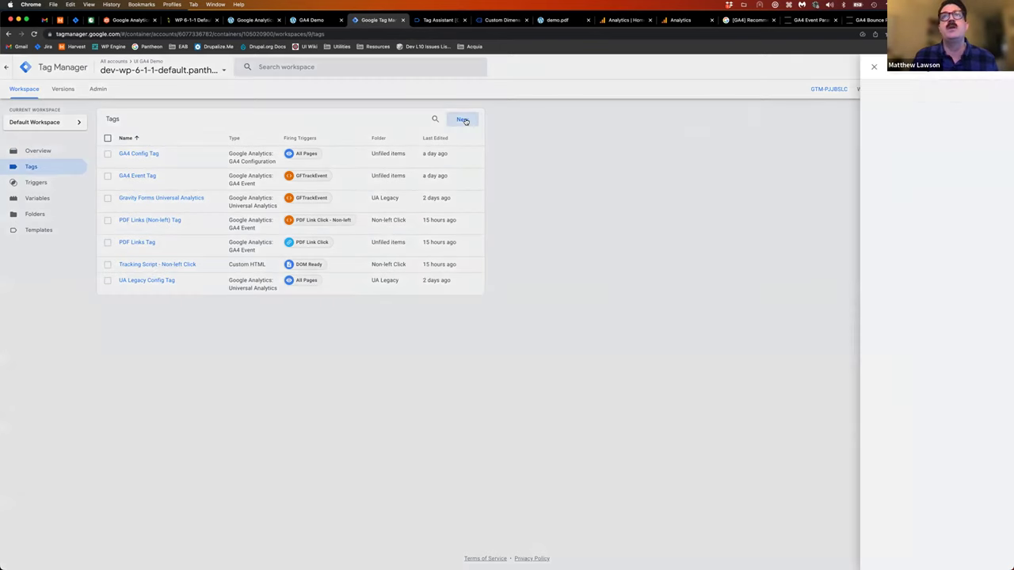
{"action": "left_click", "coordinate": [651, 141]}
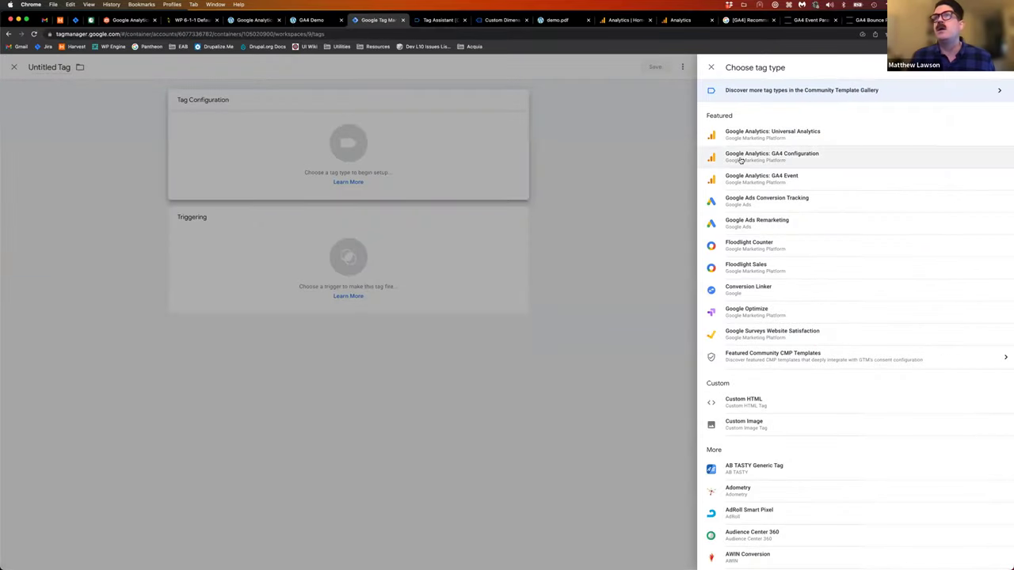
{"action": "left_click", "coordinate": [775, 157]}
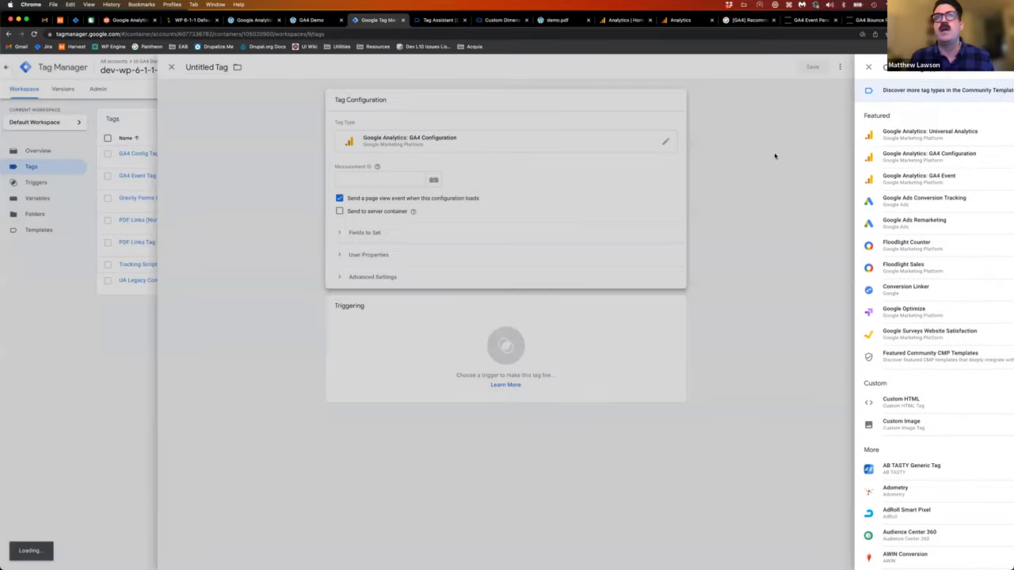
{"action": "left_click", "coordinate": [515, 178]}
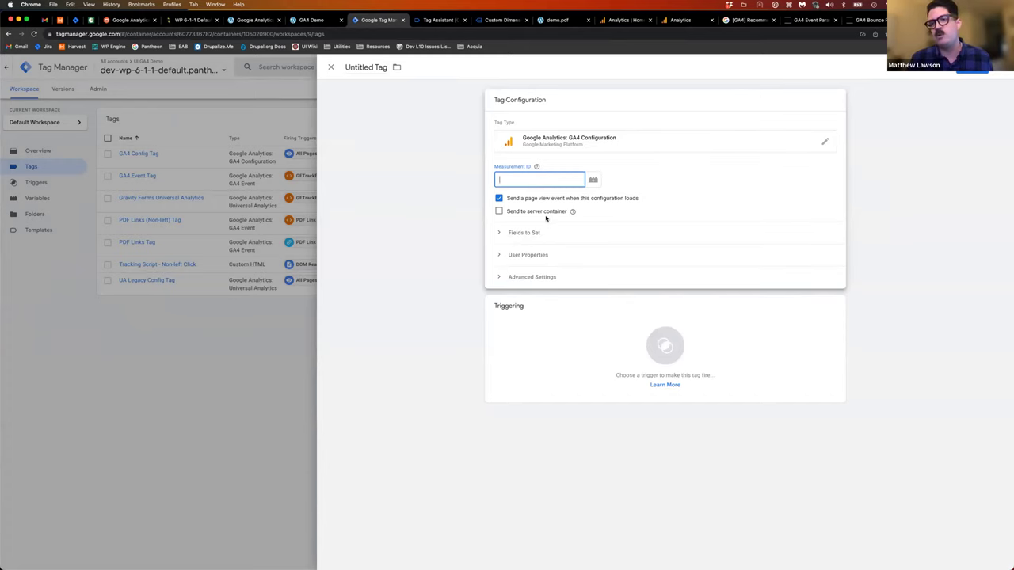
{"action": "left_click", "coordinate": [592, 180]}
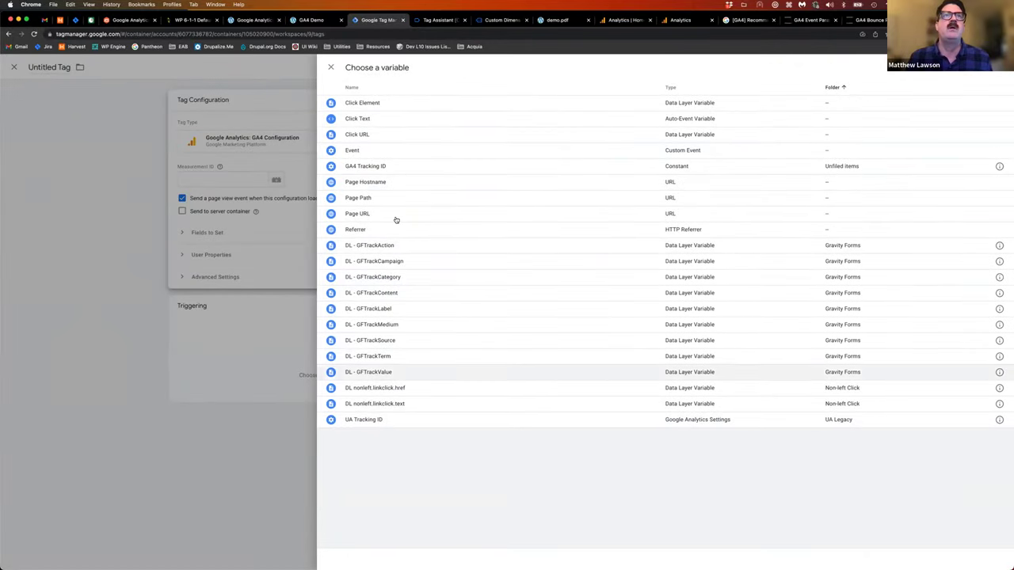
{"action": "left_click", "coordinate": [381, 167]}
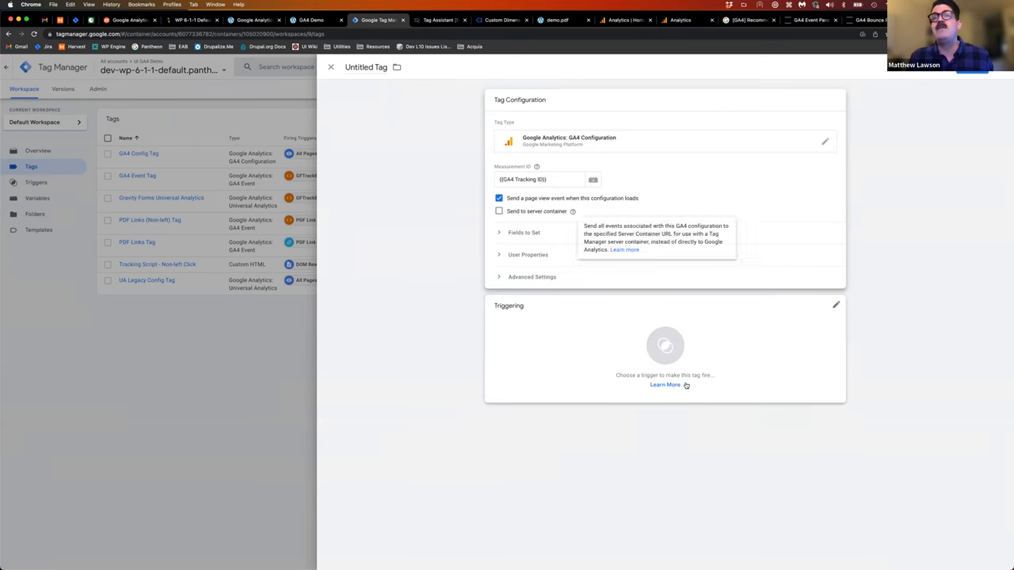
Set the new tag to fire on All Pages and name it "GA4 Test Tag", discarding it unsaved
{"action": "left_click", "coordinate": [665, 345]}
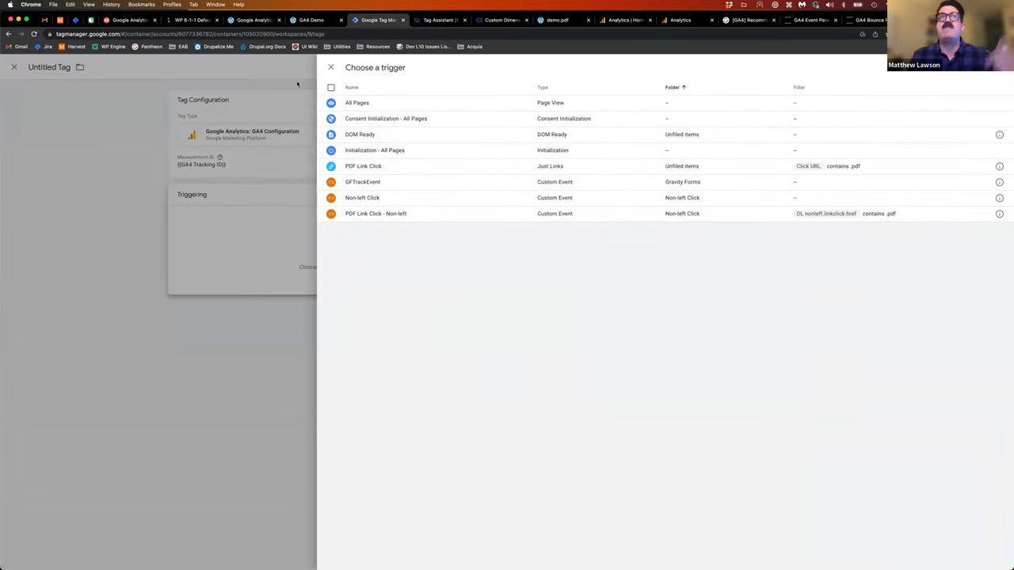
{"action": "left_click", "coordinate": [370, 103]}
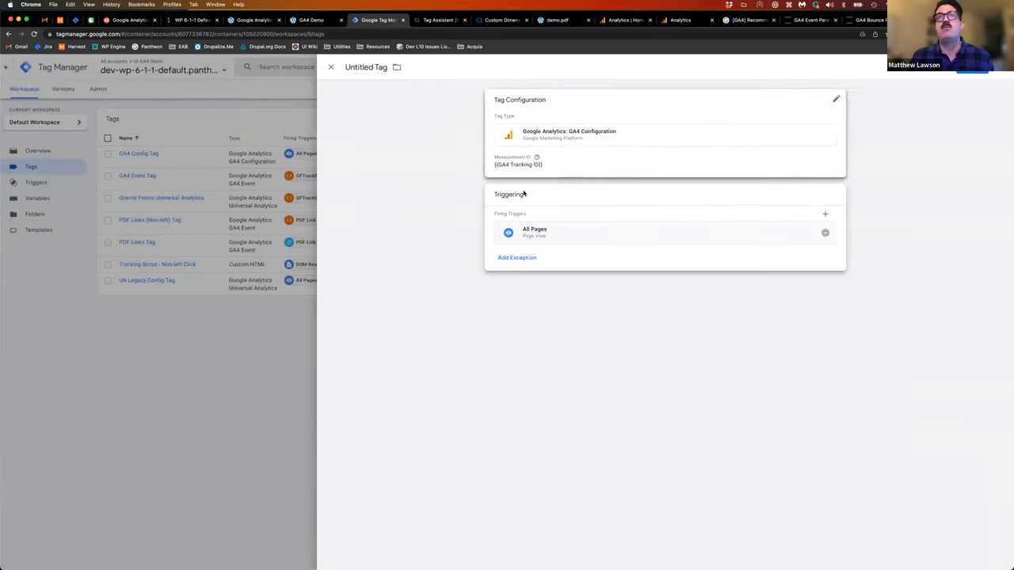
{"action": "type", "text": "GA4 Test Tag"}
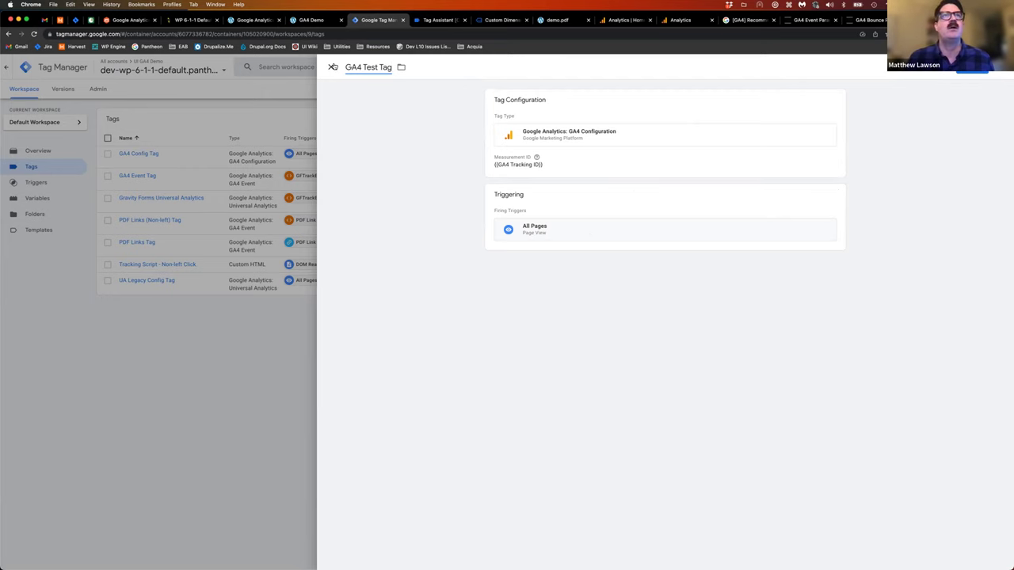
{"action": "left_click", "coordinate": [330, 67]}
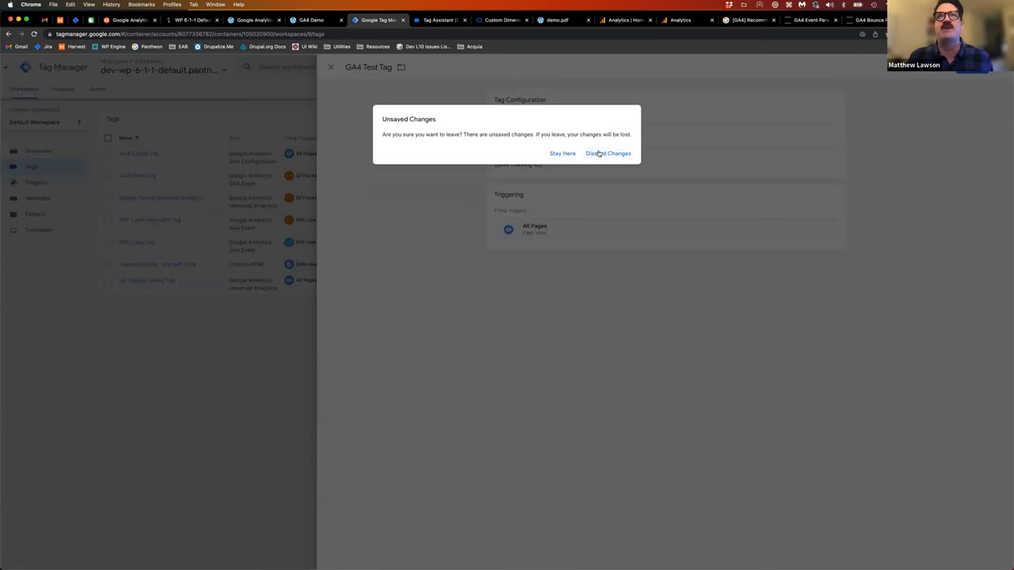
{"action": "left_click", "coordinate": [600, 152]}
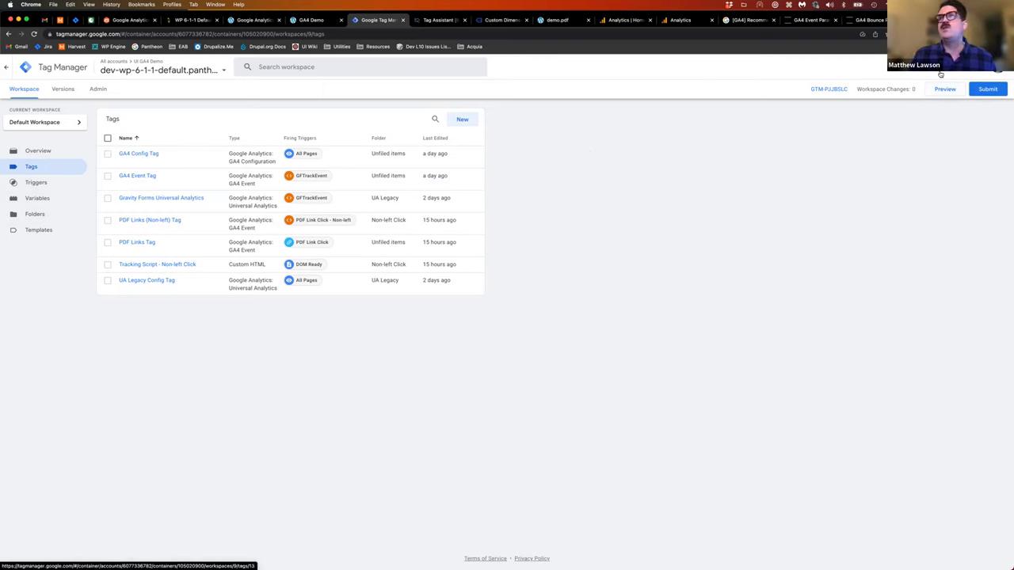
Review the container's version history and the actions available for version 5
{"action": "left_click", "coordinate": [63, 88]}
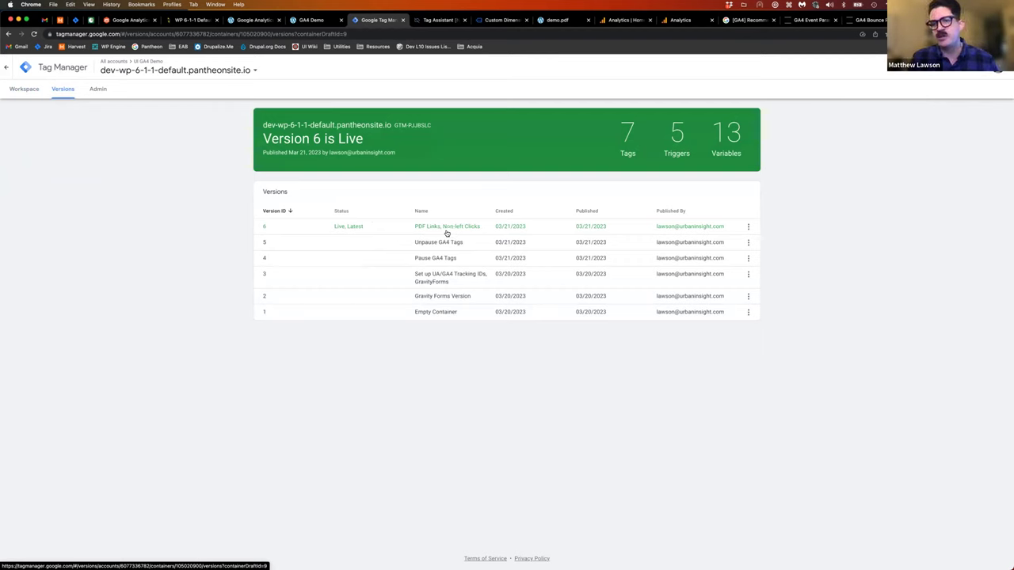
{"action": "left_click", "coordinate": [749, 243]}
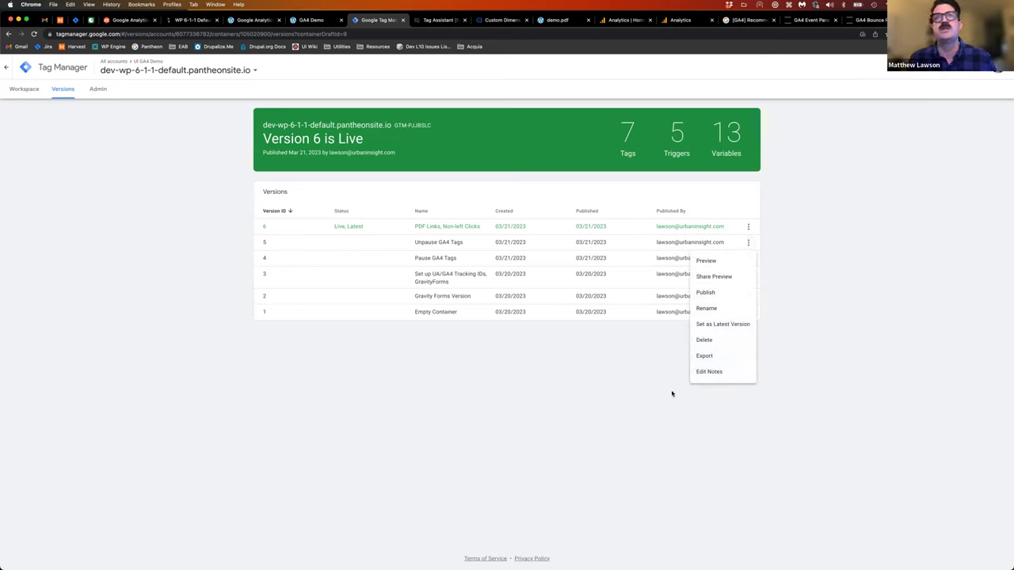
{"action": "left_click", "coordinate": [651, 437]}
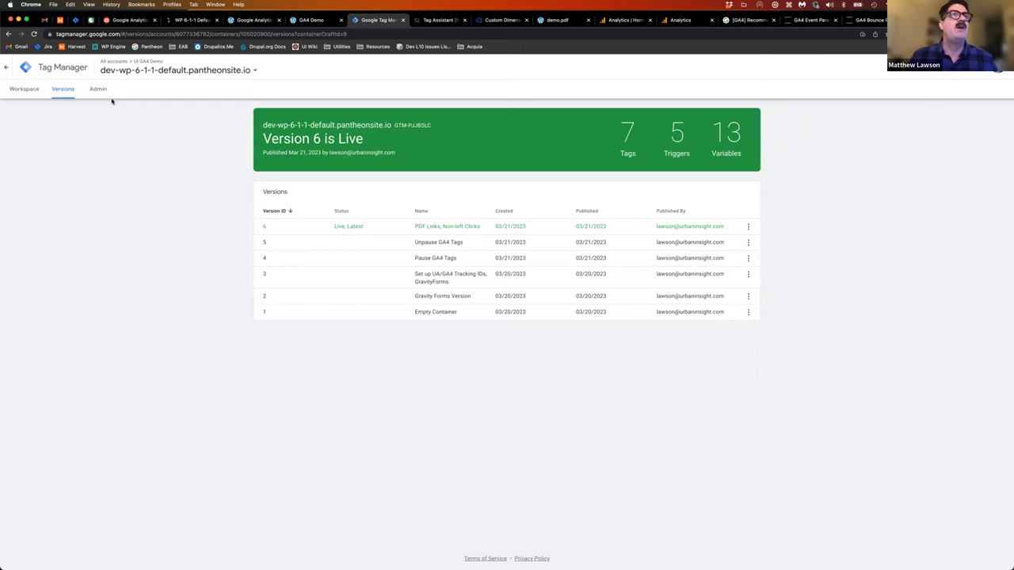
Review the Default Workspace items available for container export in the admin settings, and close without exporting
{"action": "left_click", "coordinate": [98, 90]}
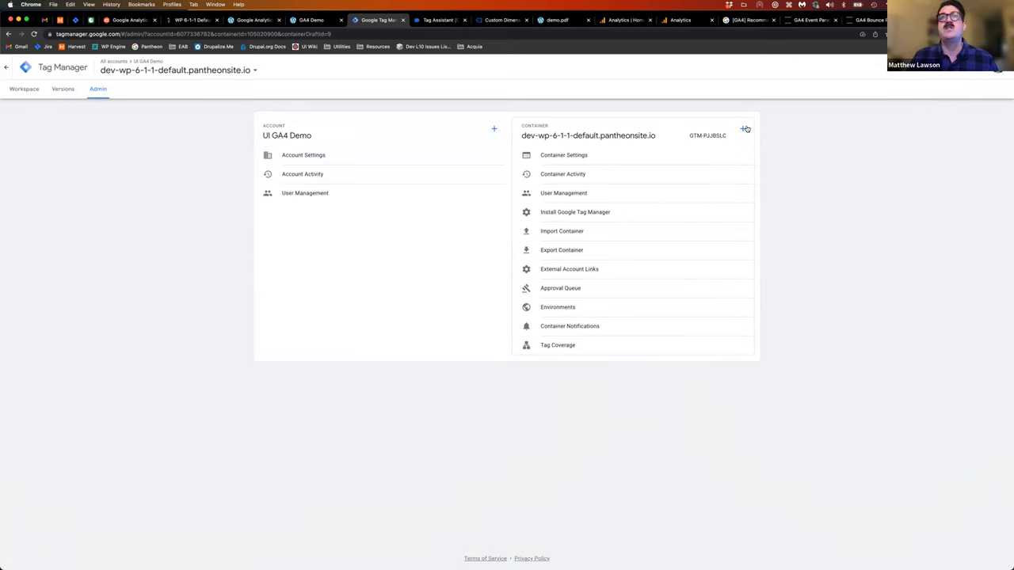
{"action": "left_click", "coordinate": [559, 250]}
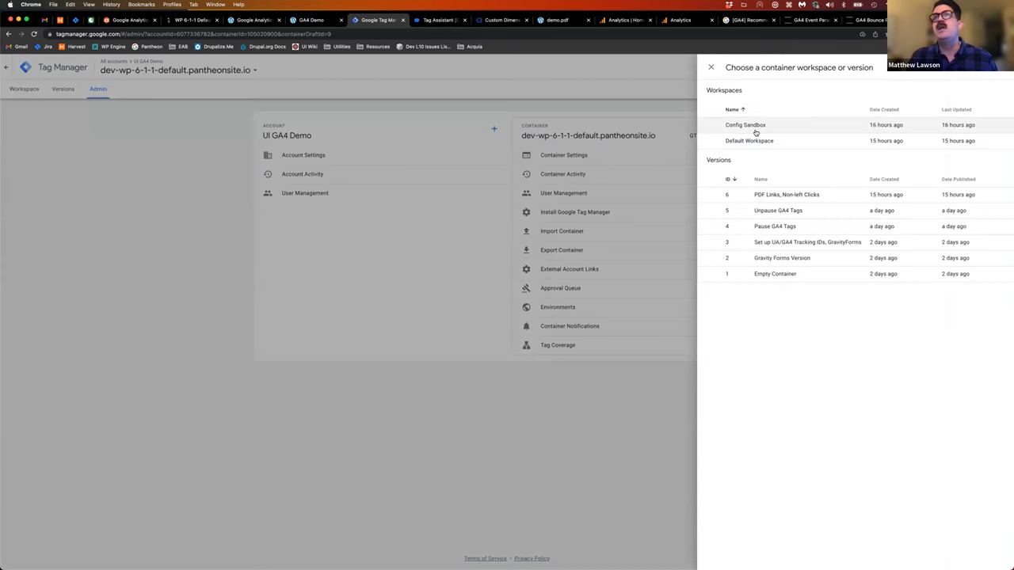
{"action": "left_click", "coordinate": [758, 140]}
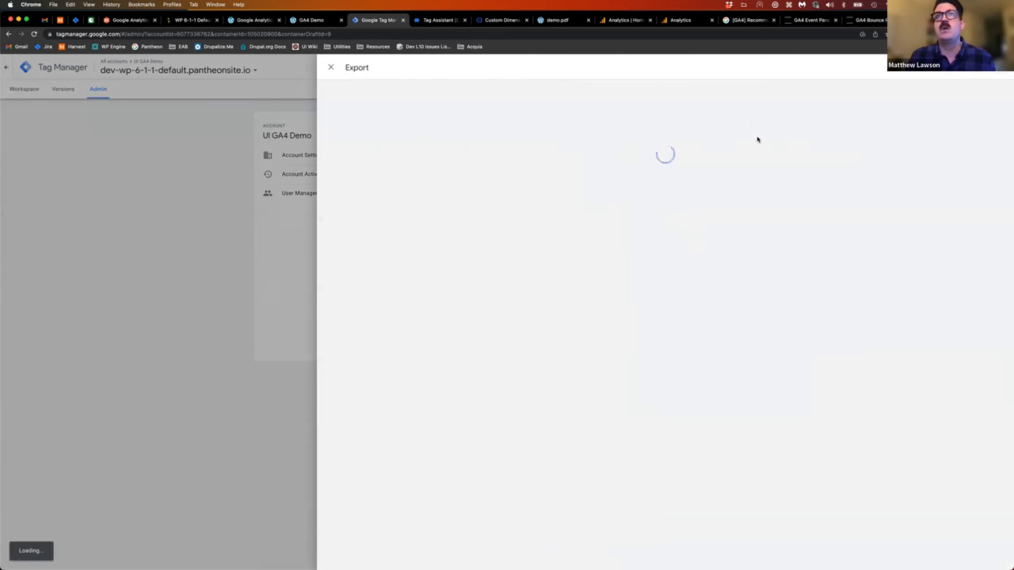
{"action": "scroll", "coordinate": [599, 342], "scroll_direction": "down", "scroll_amount": 3}
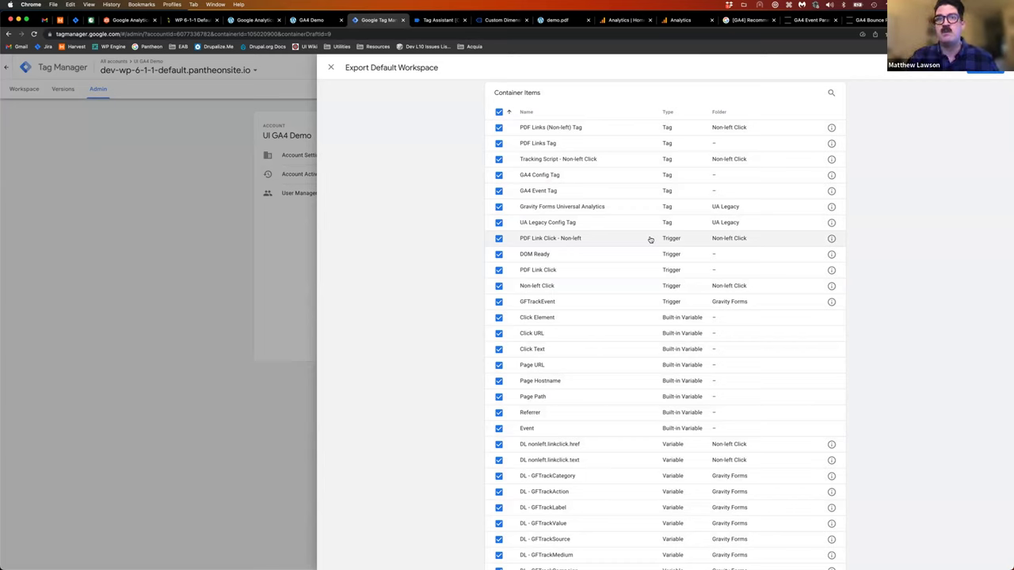
{"action": "left_click", "coordinate": [330, 67]}
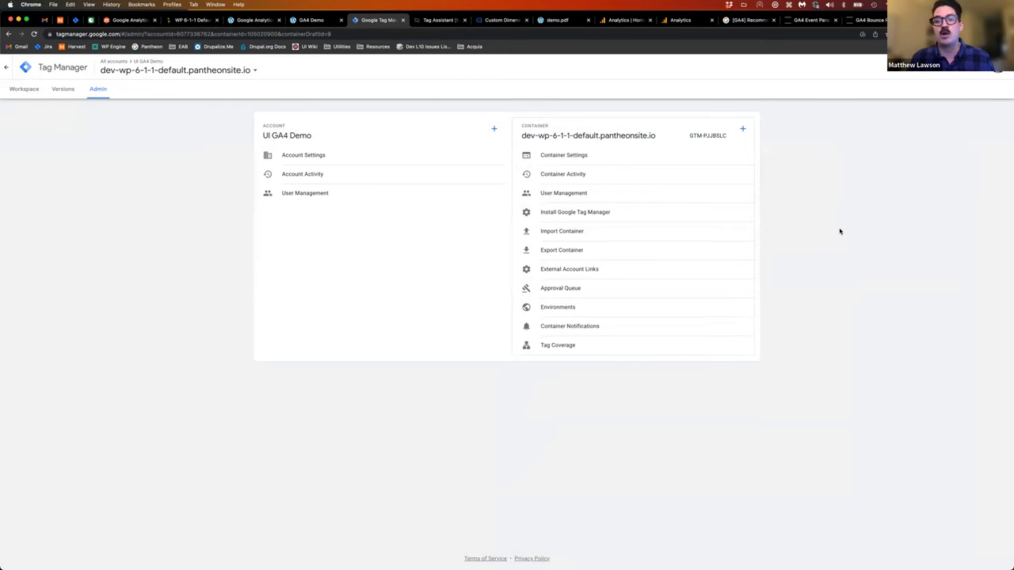
Return to the workspace overview, and revisit the connected demo page and the Tag Assistant debug session
{"action": "left_click", "coordinate": [17, 89]}
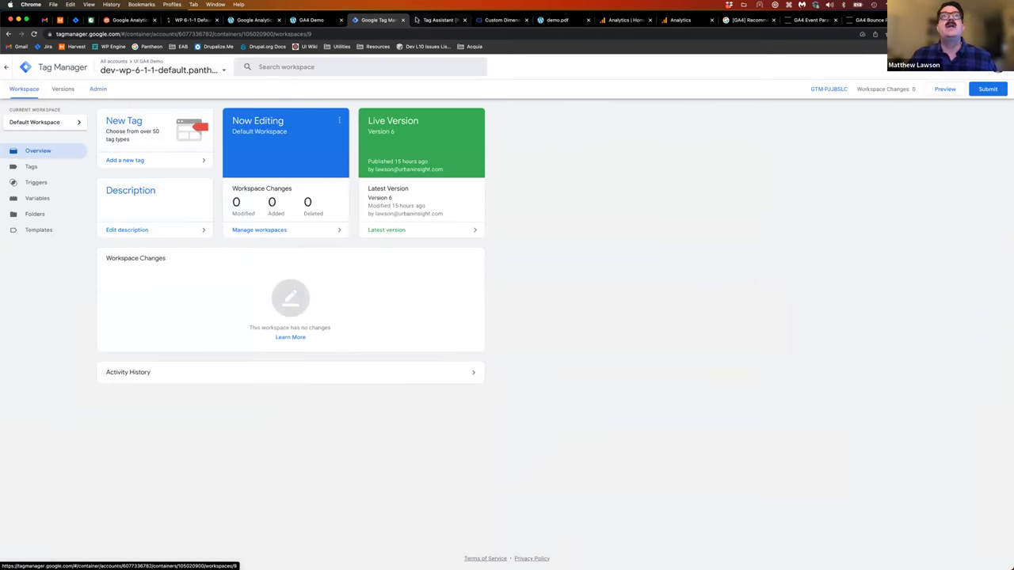
{"action": "left_click", "coordinate": [438, 20]}
{"action": "left_click", "coordinate": [501, 20]}
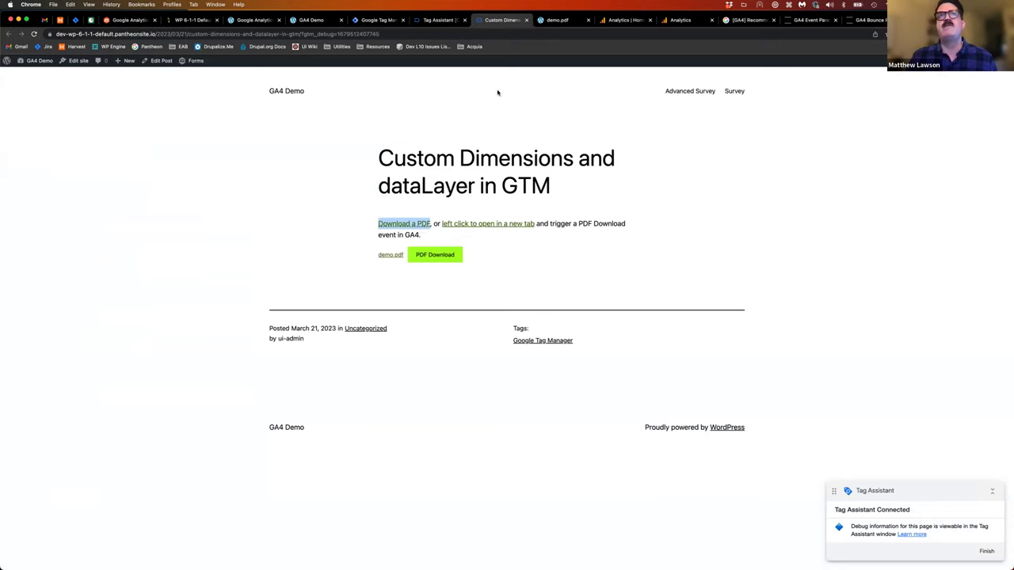
{"action": "left_click", "coordinate": [369, 19]}
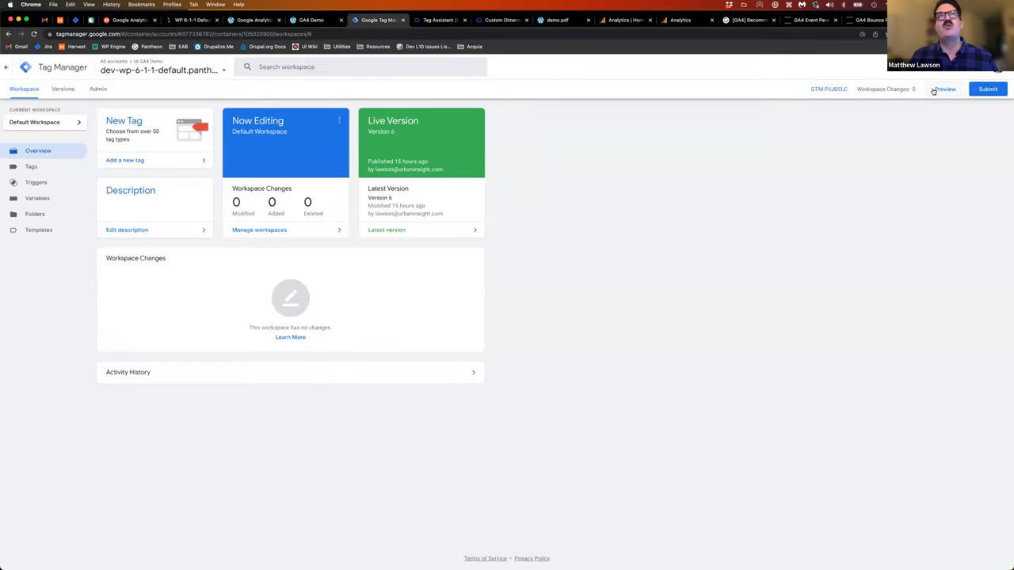
{"action": "left_click", "coordinate": [437, 19]}
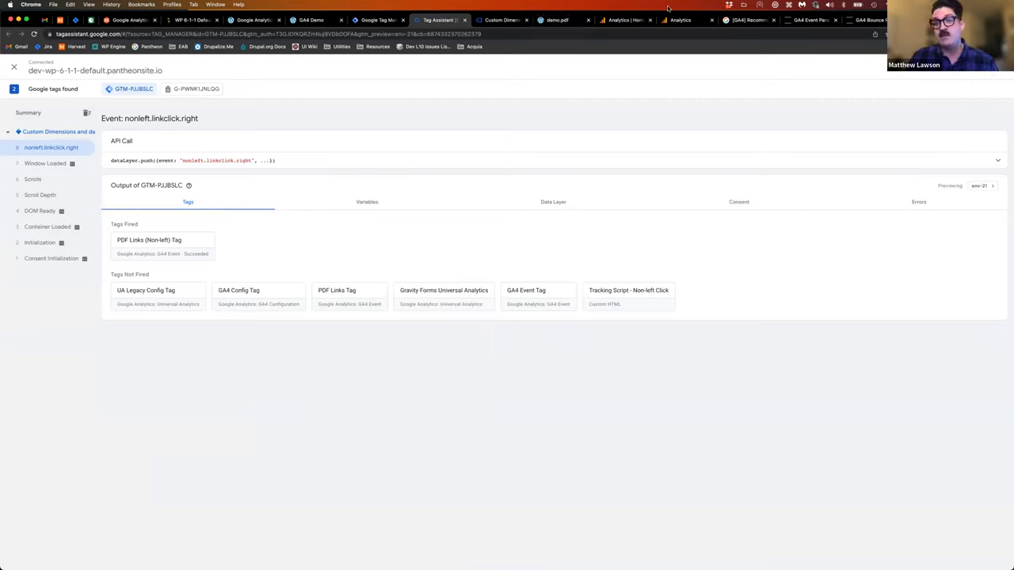
Switch to Google Analytics and open DebugView in the GA4 property's admin settings
{"action": "left_click", "coordinate": [623, 20]}
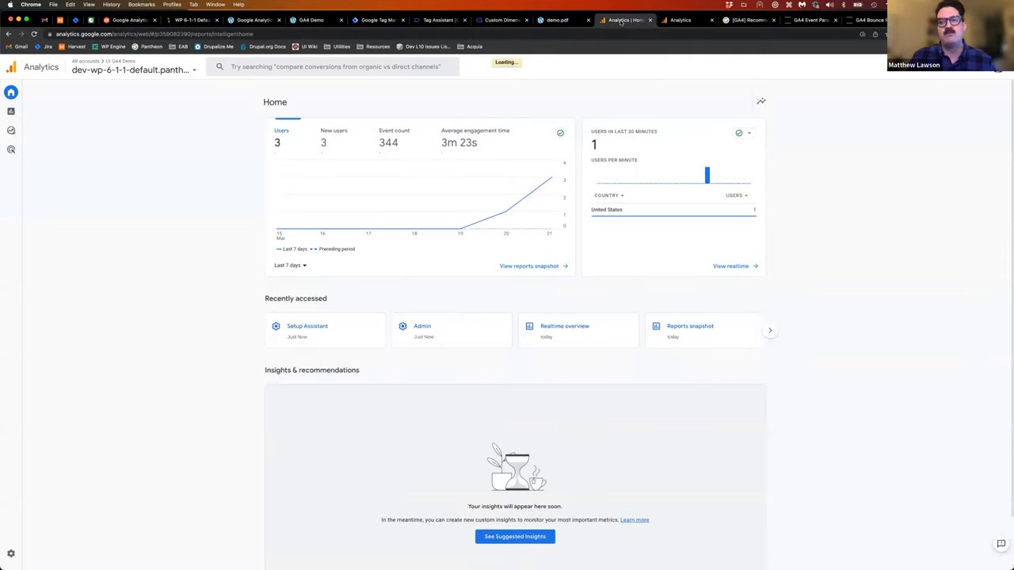
{"action": "left_click", "coordinate": [16, 556]}
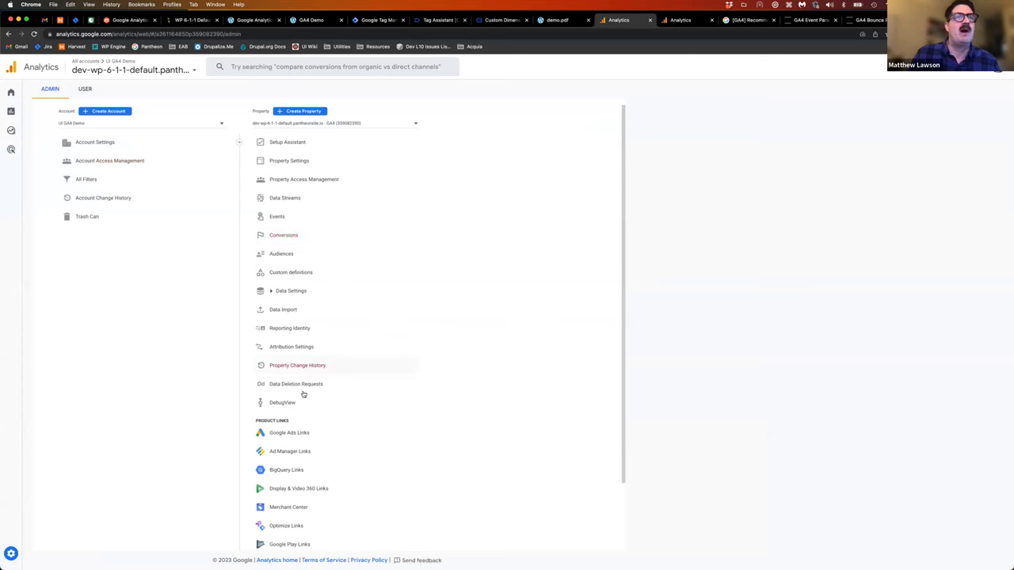
{"action": "left_click", "coordinate": [299, 402]}
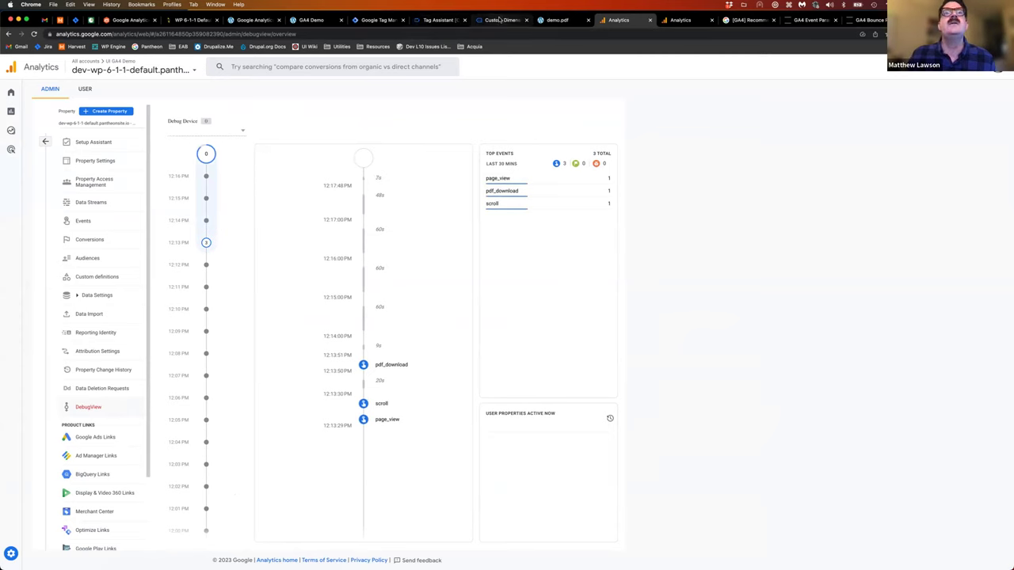
Inspect the pdf_download event's link_text, link_url, page_location and page_referrer parameters in DebugView
{"action": "left_click", "coordinate": [391, 366]}
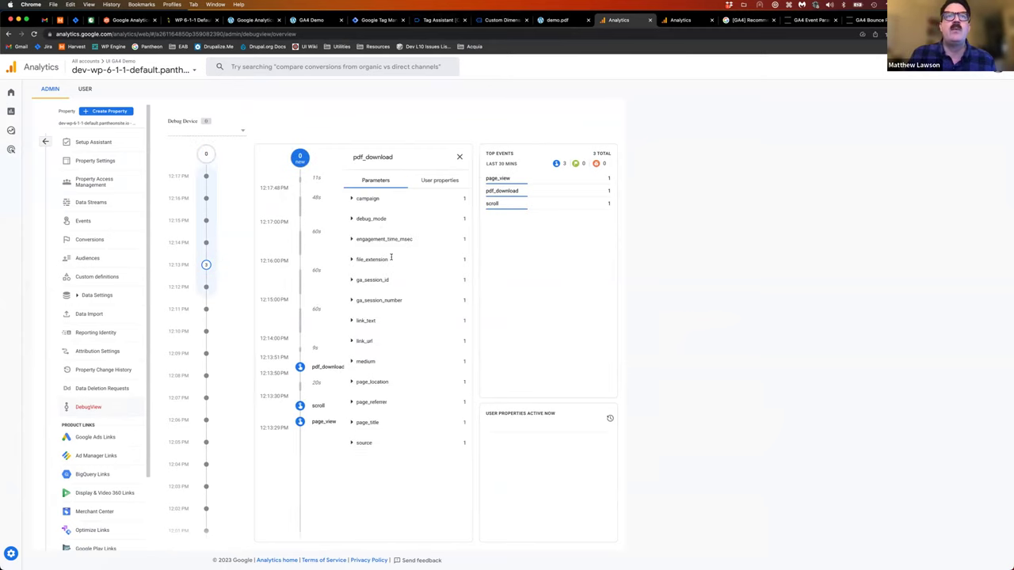
{"action": "left_click", "coordinate": [366, 320]}
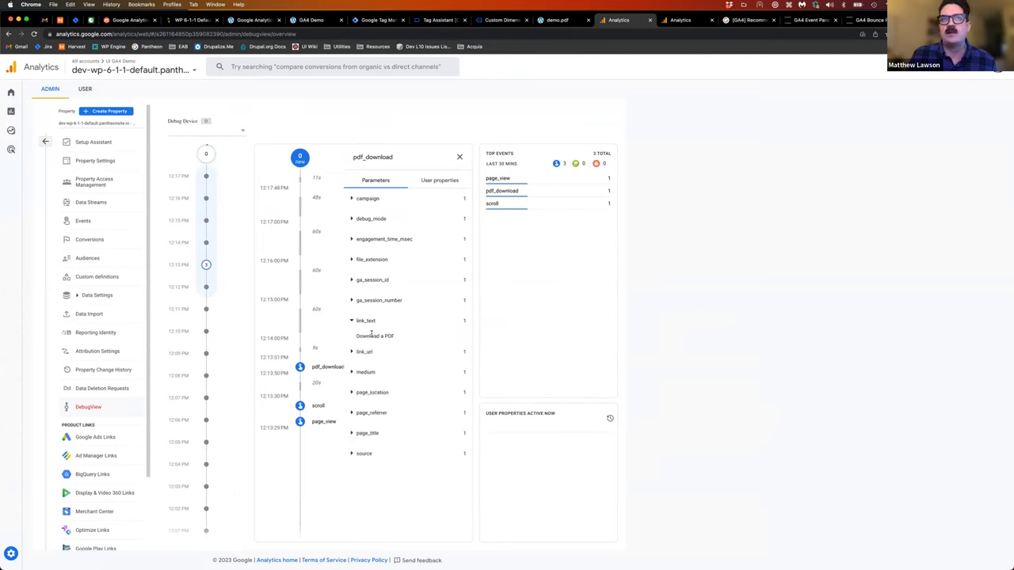
{"action": "left_click", "coordinate": [348, 351]}
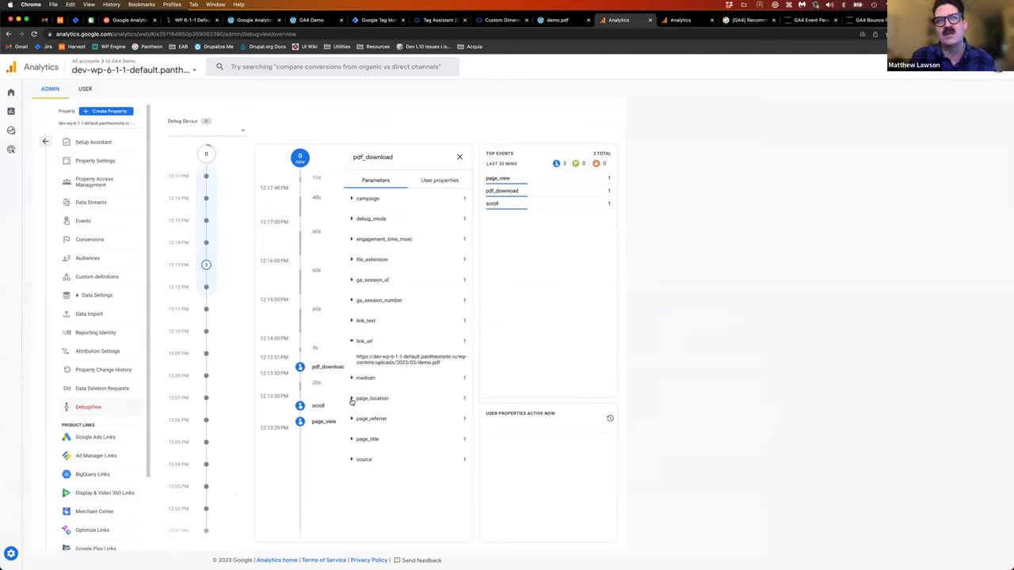
{"action": "left_click", "coordinate": [352, 400]}
{"action": "left_click", "coordinate": [353, 430]}
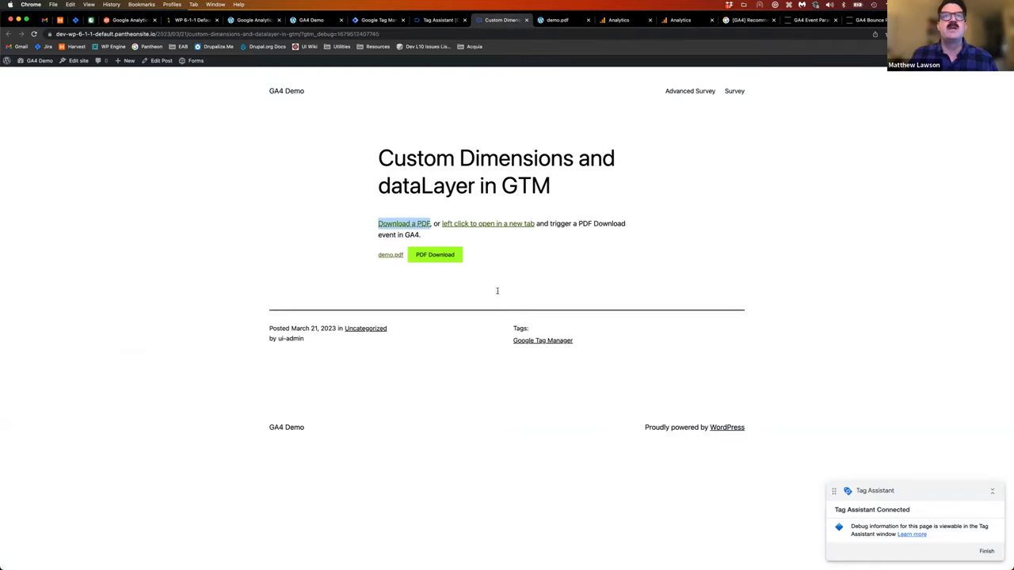
Open the demo page's "left click to open in a new tab" link in a new tab, and check DebugView's live event timeline
{"action": "left_click", "coordinate": [560, 254]}
{"action": "right_click", "coordinate": [468, 226]}
{"action": "left_click", "coordinate": [476, 227]}
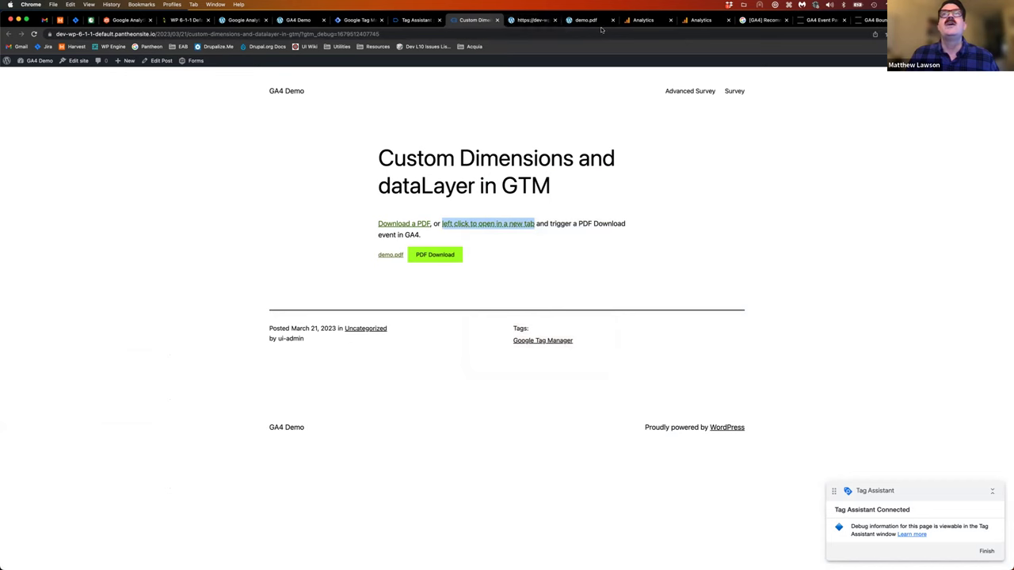
{"action": "left_click", "coordinate": [642, 19]}
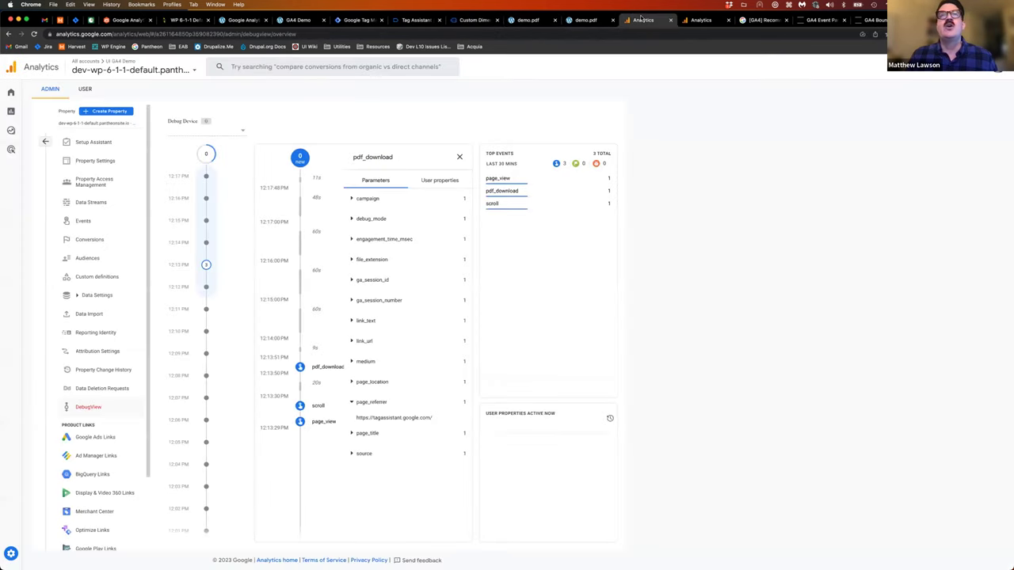
{"action": "left_click", "coordinate": [299, 158]}
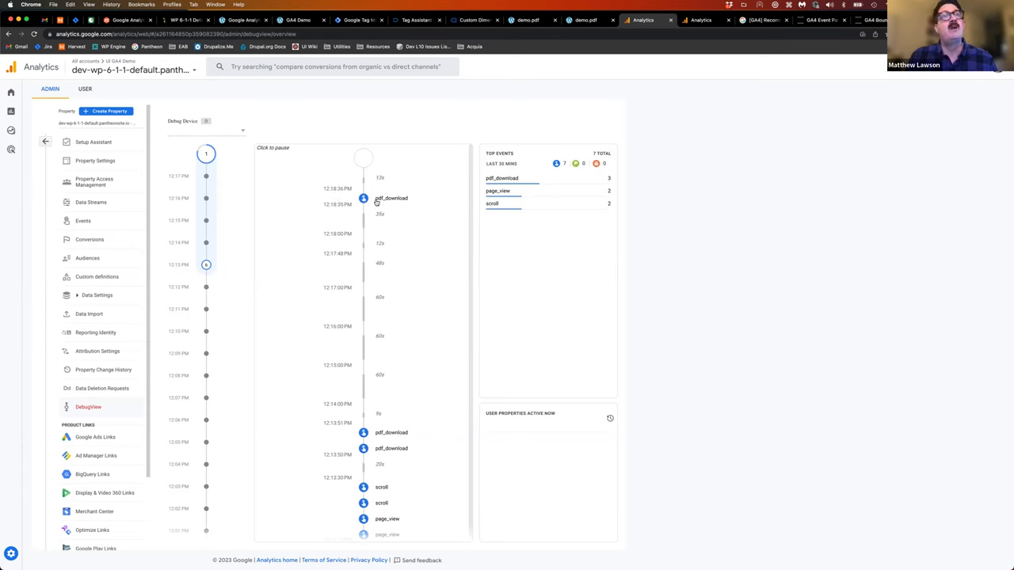
Open the newest pdf_download event in the DebugView timeline to examine its parameters
{"action": "left_click", "coordinate": [378, 199]}
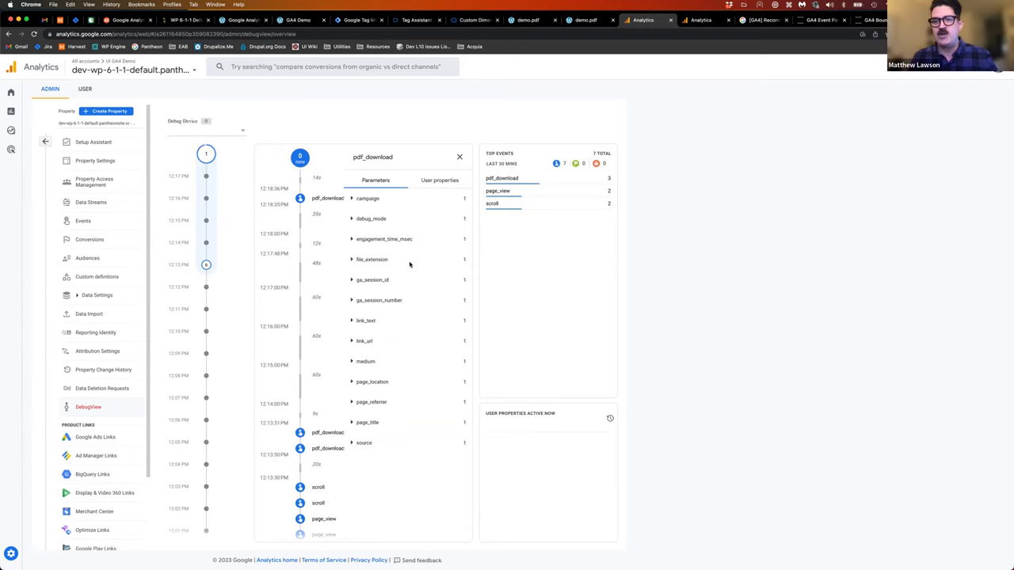
Fill in the demo site's Advanced Survey with favorite color Blue, a favorite pet, and favorite book The Time Machine
{"action": "left_click", "coordinate": [471, 20]}
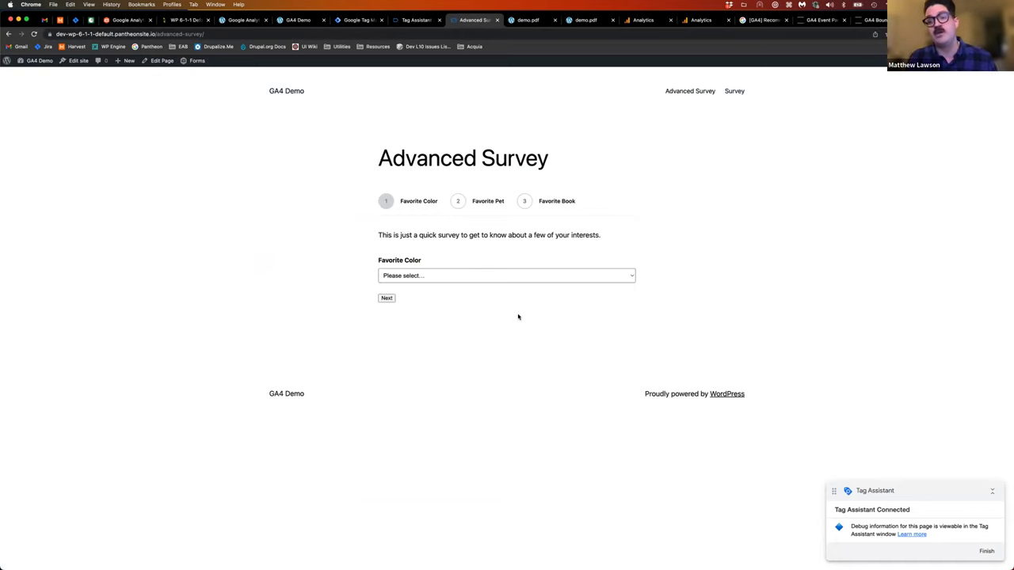
{"action": "left_click", "coordinate": [406, 277]}
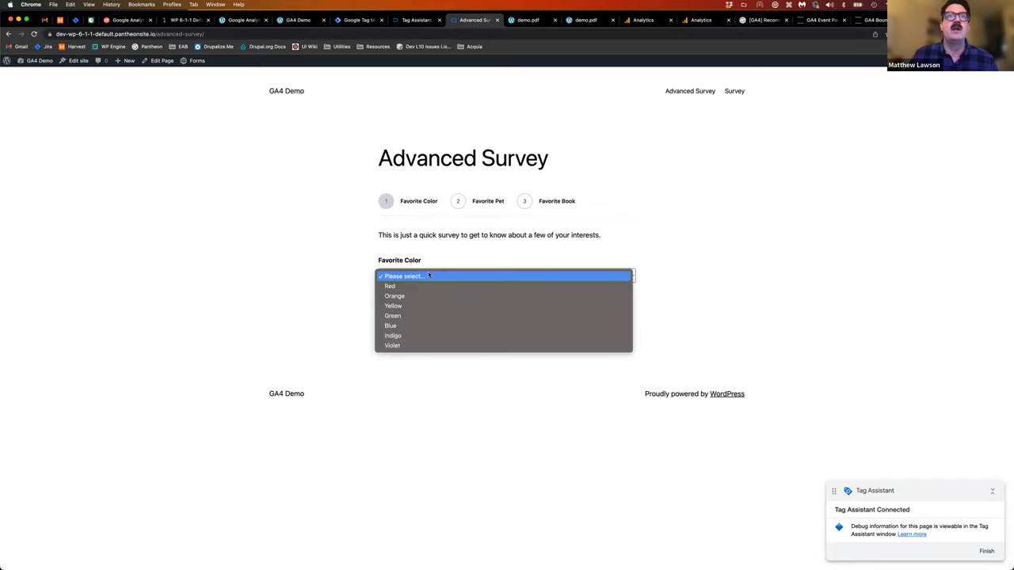
{"action": "left_click", "coordinate": [400, 326]}
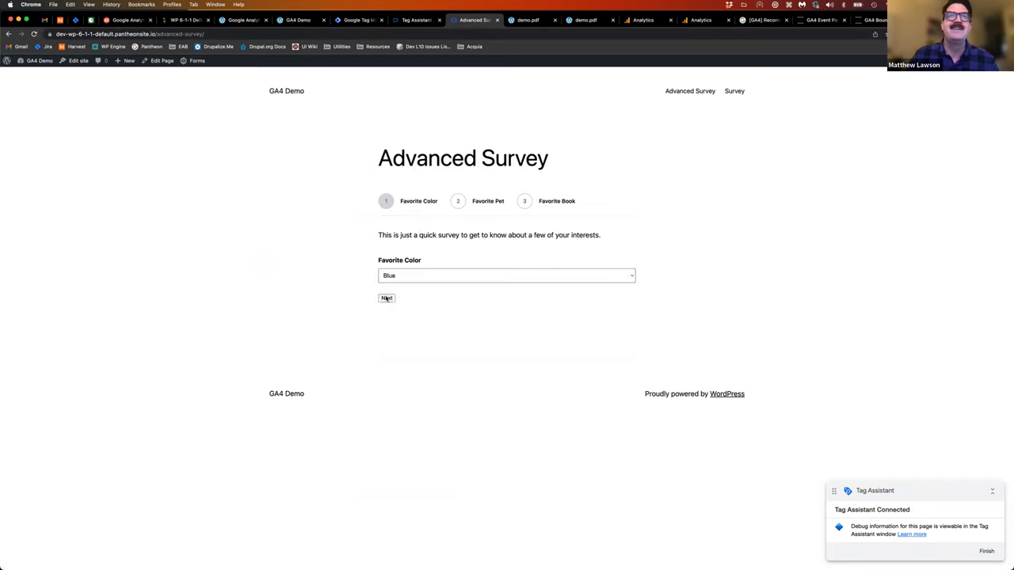
{"action": "left_click", "coordinate": [387, 298]}
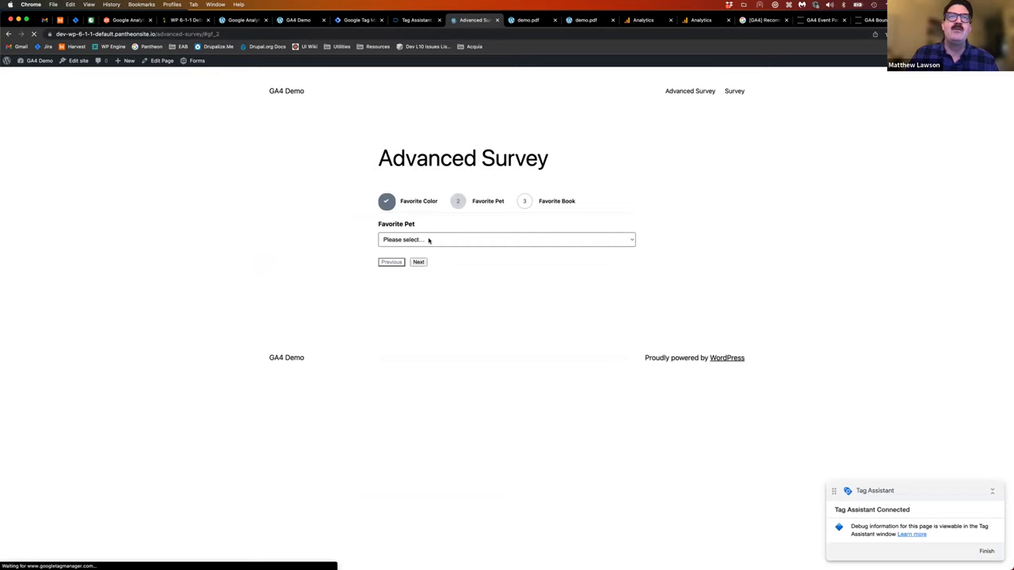
{"action": "left_click", "coordinate": [428, 239]}
{"action": "left_click", "coordinate": [392, 299]}
{"action": "left_click", "coordinate": [418, 261]}
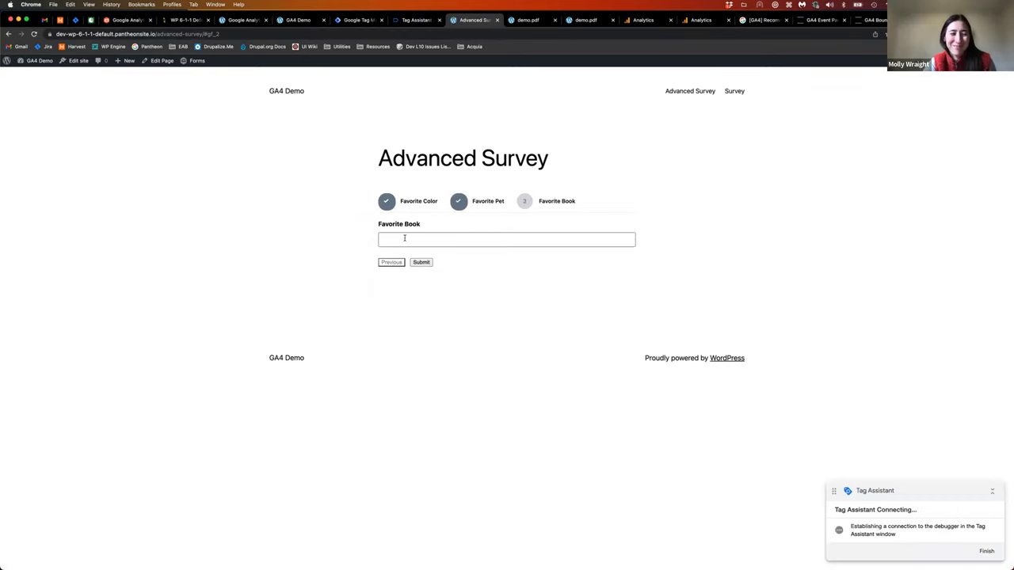
{"action": "left_click", "coordinate": [413, 240]}
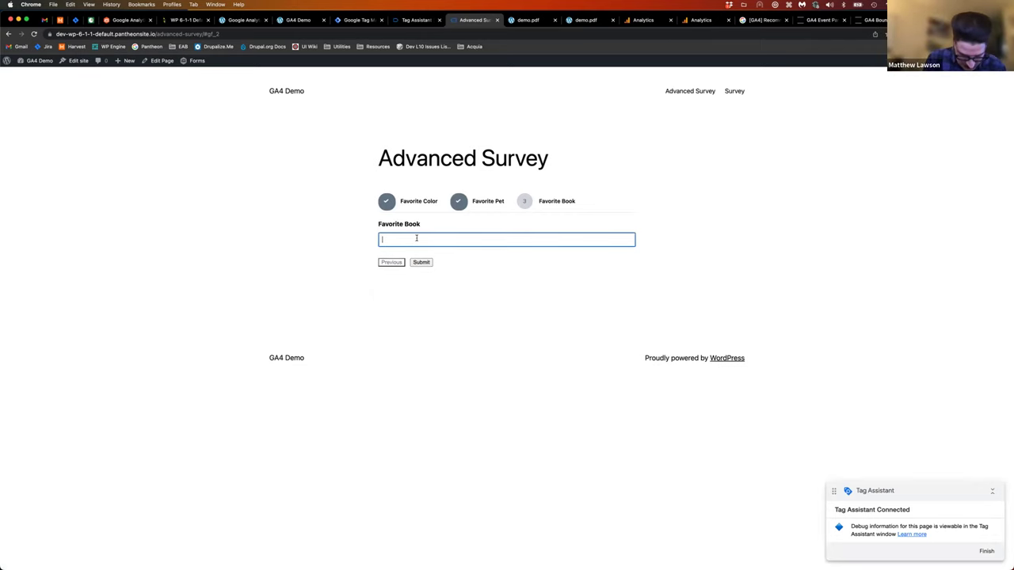
{"action": "type", "text": "The Time Machine"}
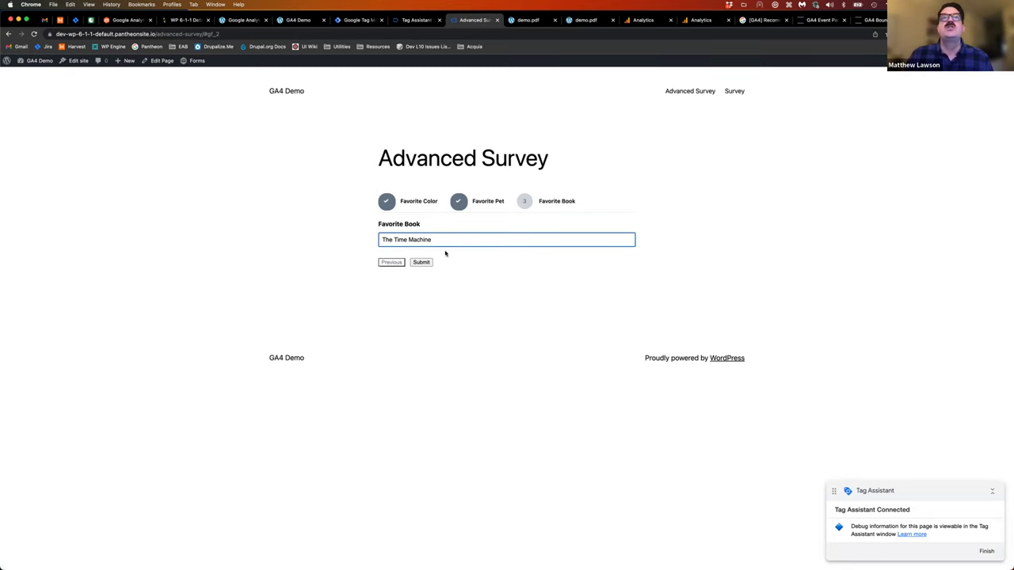
Resume the live event timeline in Google Analytics DebugView and inspect the latest GFTrackEvent's event_label parameter
{"action": "left_click", "coordinate": [643, 20]}
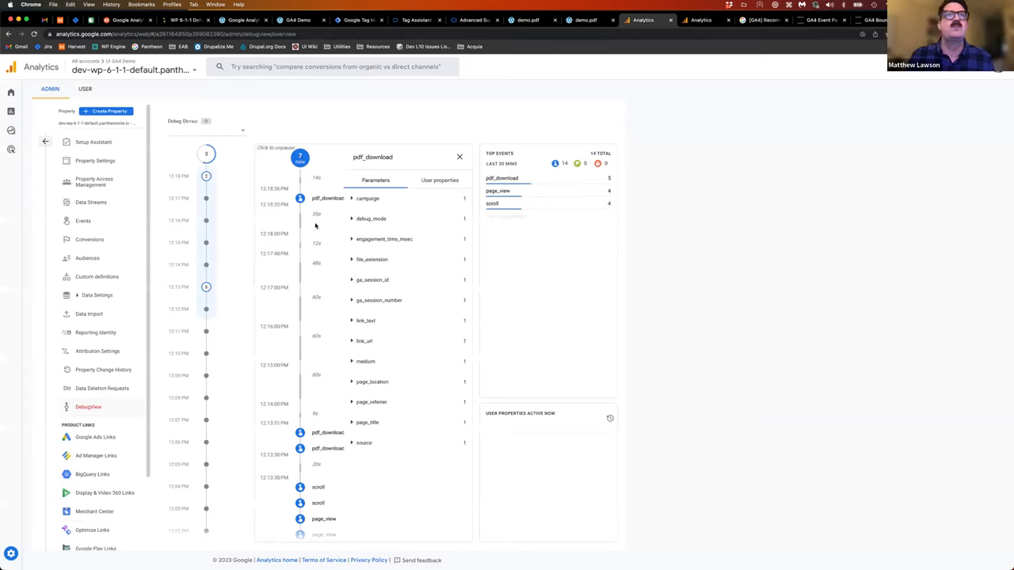
{"action": "left_click", "coordinate": [271, 147]}
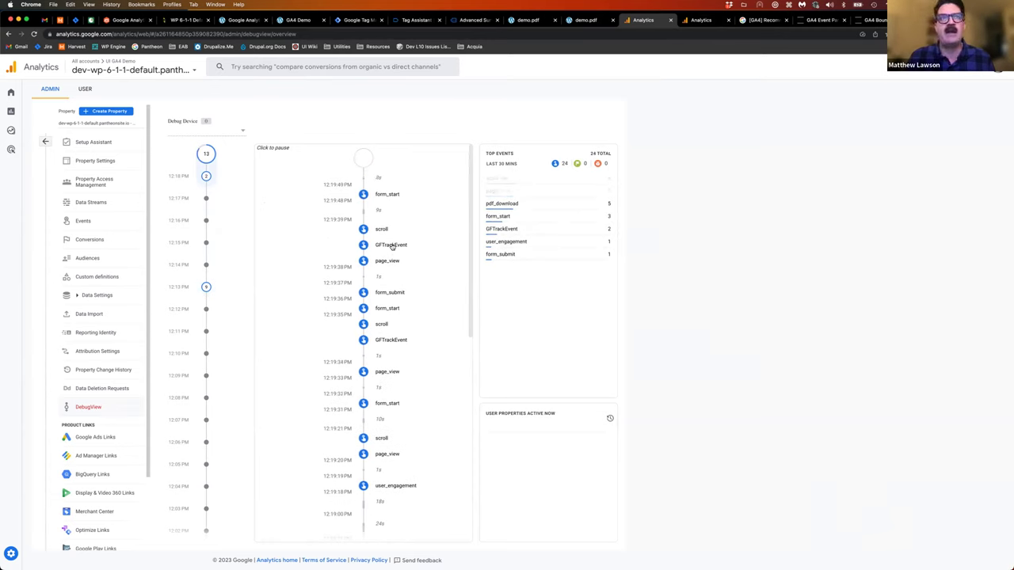
{"action": "left_click", "coordinate": [392, 246]}
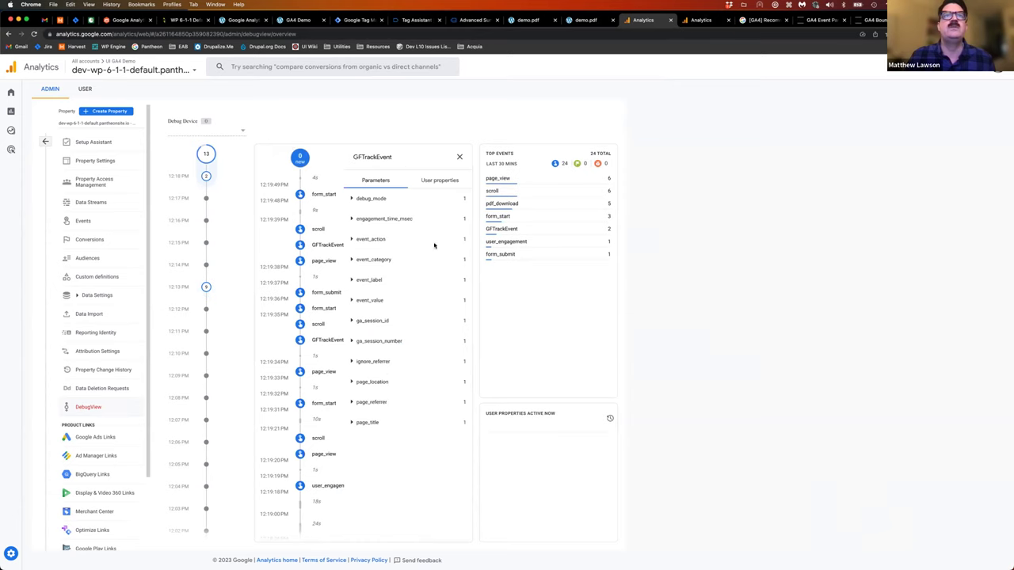
{"action": "left_click", "coordinate": [358, 279]}
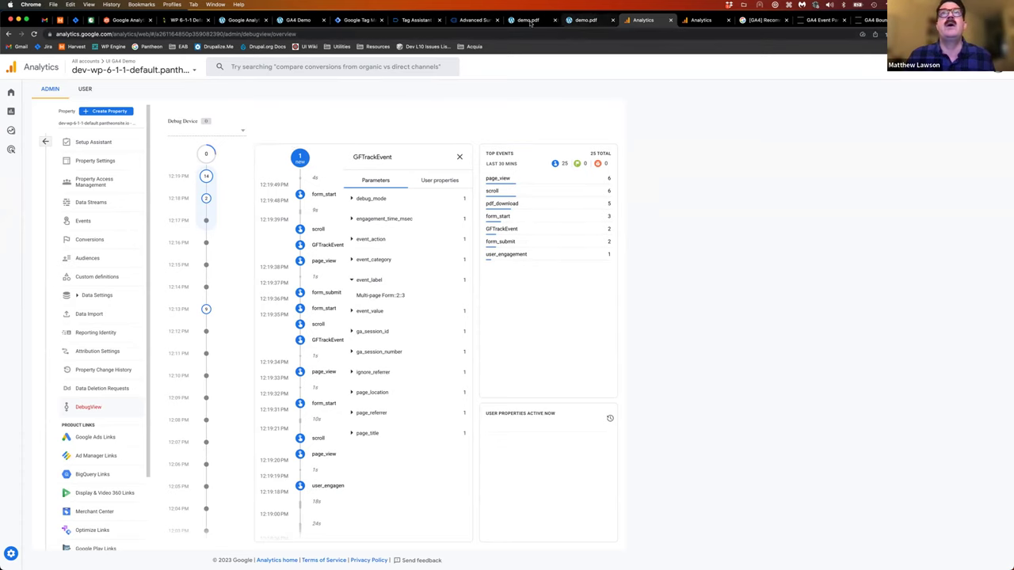
Return to the Advanced Survey's Favorite Book page and submit the form
{"action": "left_click", "coordinate": [468, 23]}
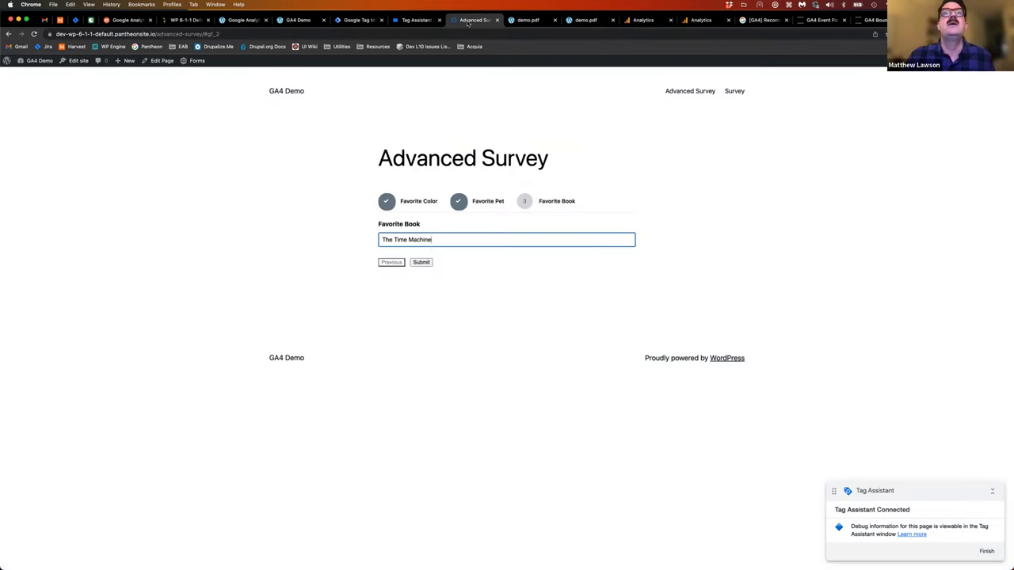
{"action": "left_click", "coordinate": [419, 262]}
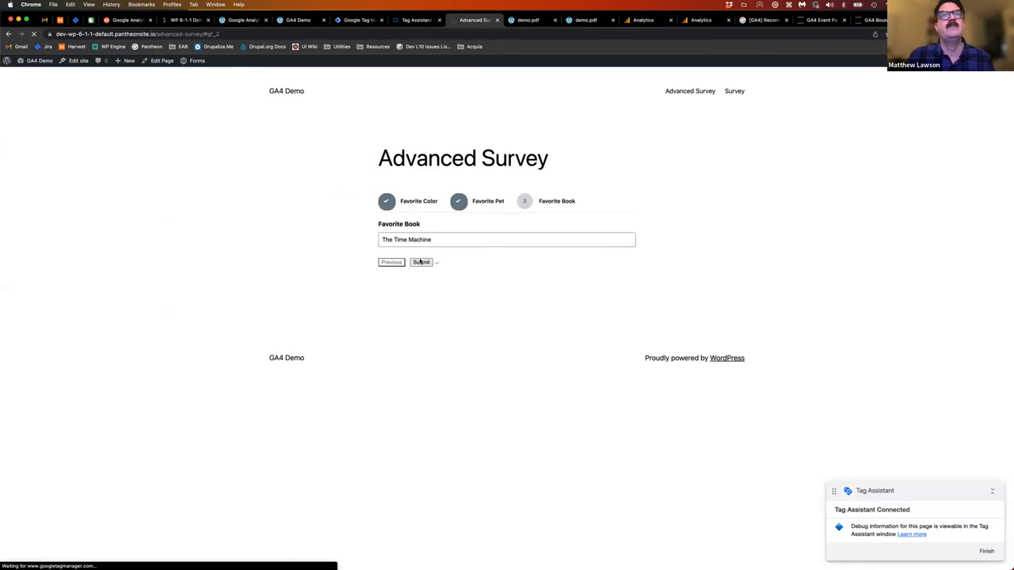
Refresh DebugView's paused timeline in Google Analytics and examine the event name and event_label of the GFTrackEvent from the final survey submission
{"action": "left_click", "coordinate": [644, 21]}
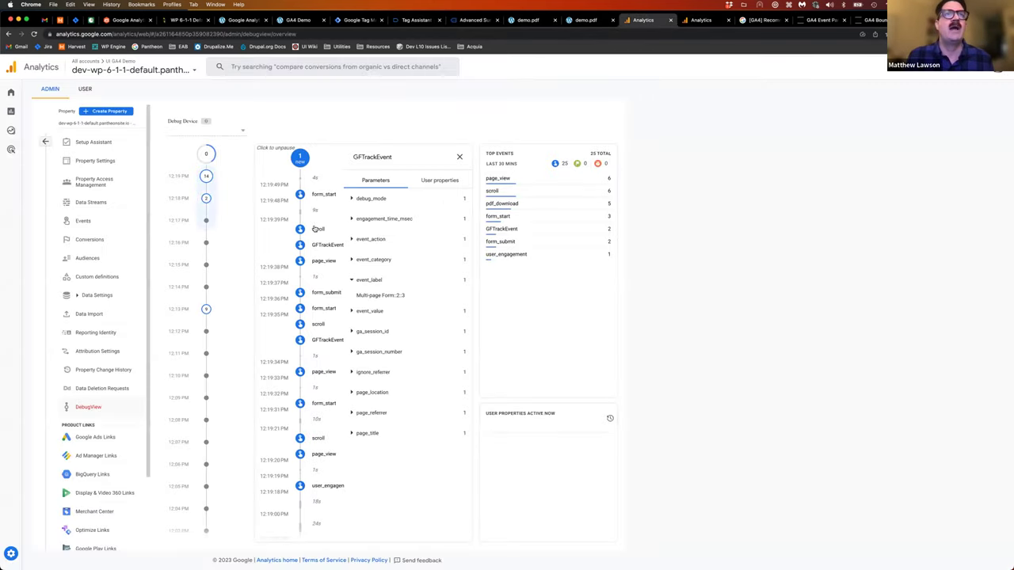
{"action": "left_click", "coordinate": [300, 157]}
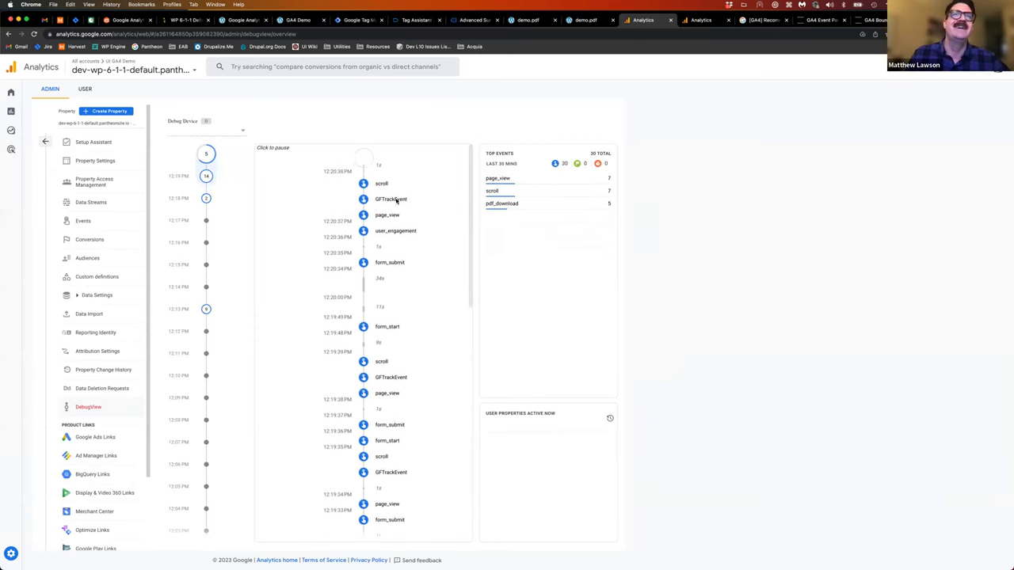
{"action": "left_click", "coordinate": [387, 210]}
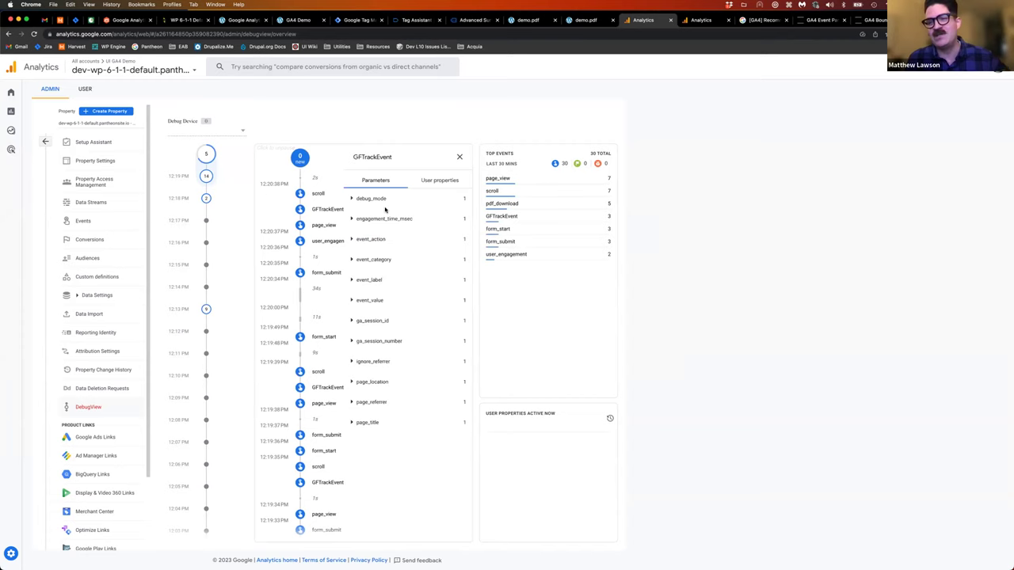
{"action": "left_click", "coordinate": [369, 279]}
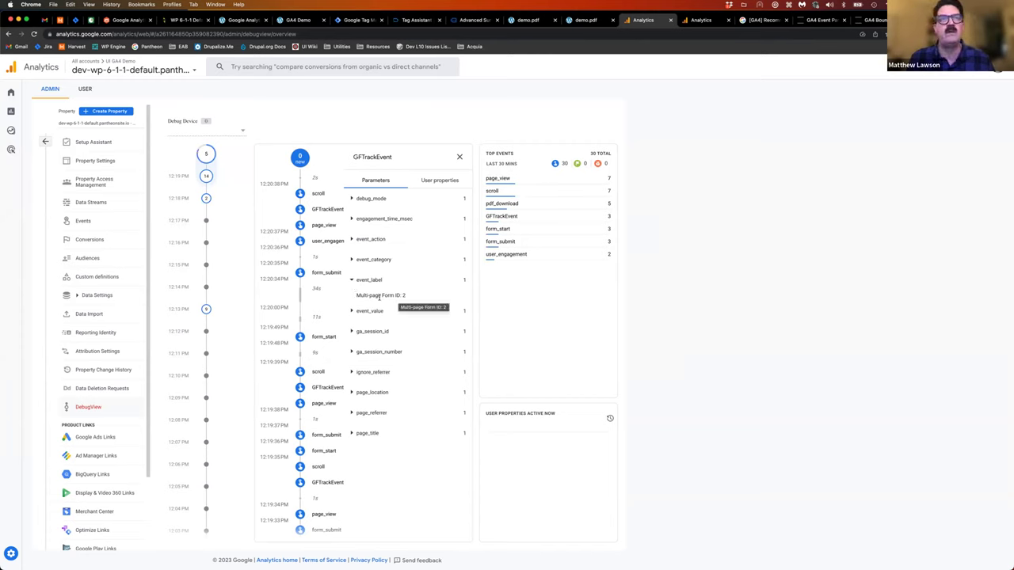
{"action": "left_click_drag", "start_coordinate": [352, 157], "coordinate": [398, 169]}
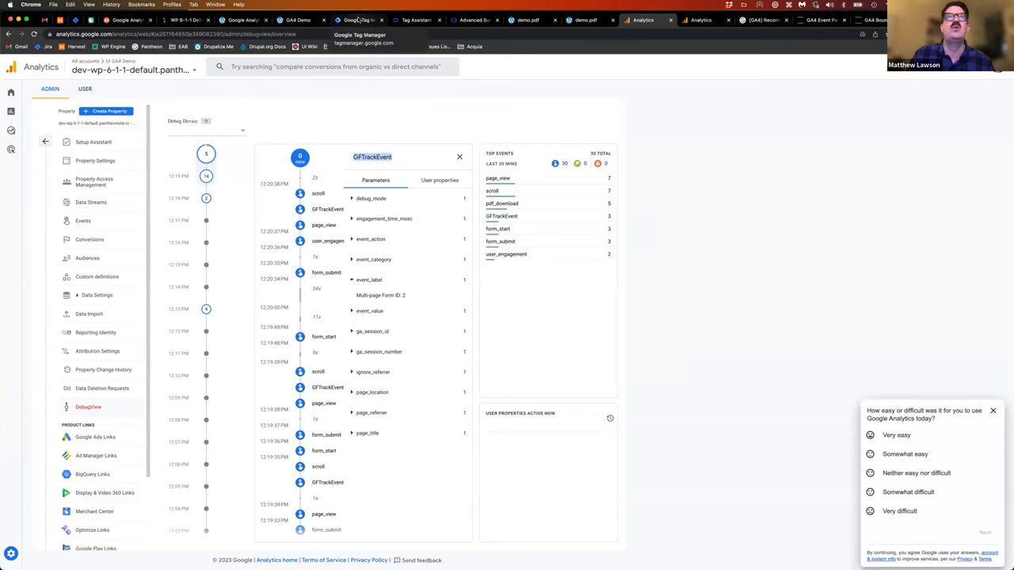
Switch to Google Tag Manager and review the GA4 Event Tag's event name, parameters and GFTrackEvent trigger
{"action": "left_click", "coordinate": [358, 19]}
{"action": "left_click", "coordinate": [46, 167]}
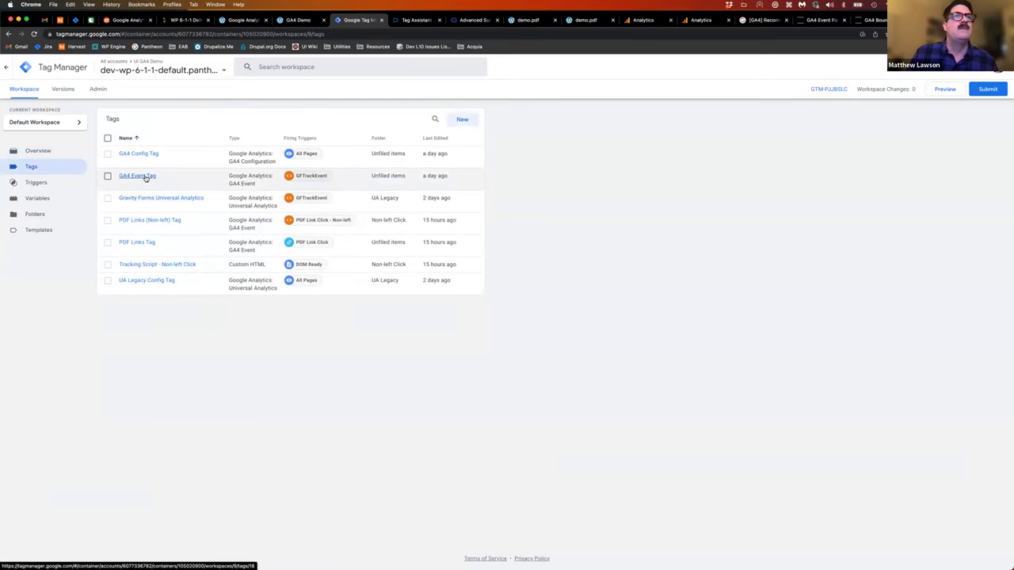
{"action": "left_click", "coordinate": [145, 177]}
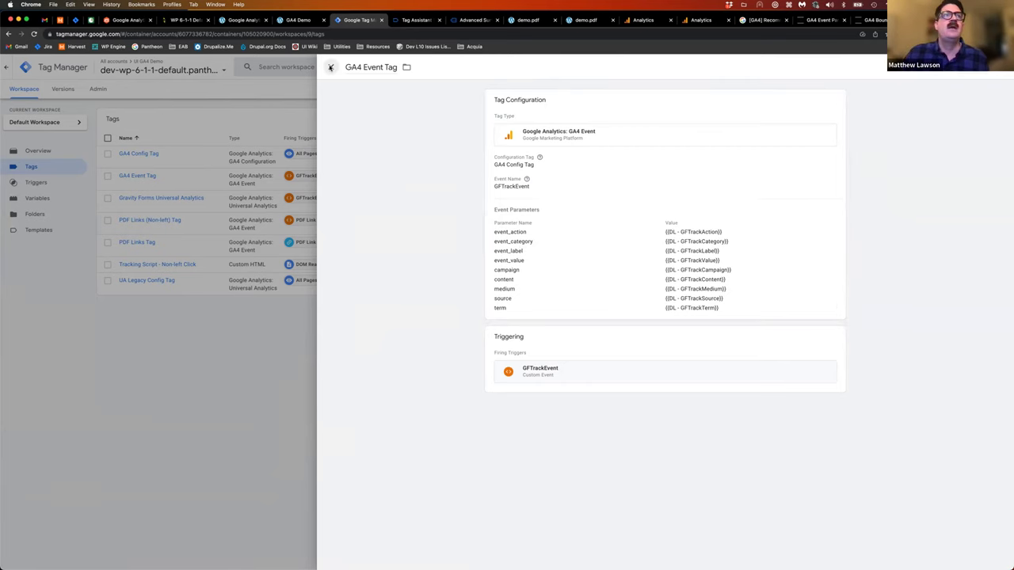
{"action": "left_click", "coordinate": [330, 68]}
Open the user-defined variable DL - GFTrackLabel and browse the available variable types without changing its type
{"action": "left_click", "coordinate": [36, 198]}
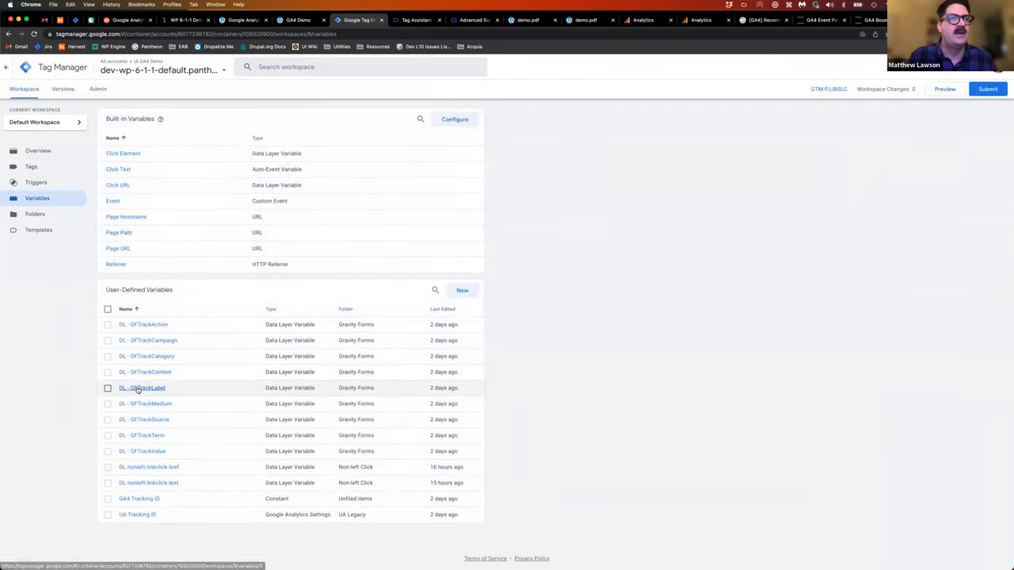
{"action": "left_click", "coordinate": [138, 388]}
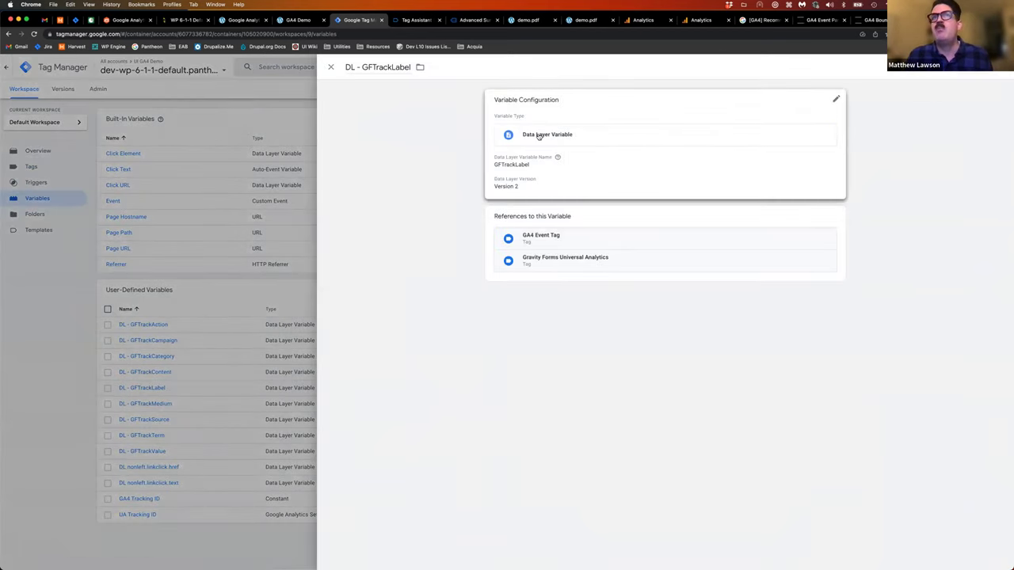
{"action": "left_click", "coordinate": [824, 141]}
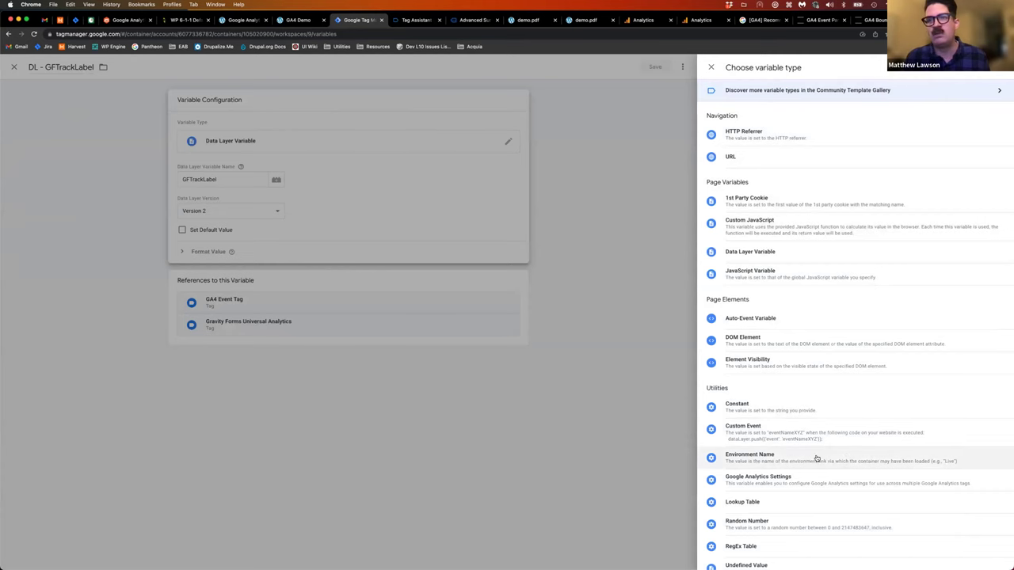
{"action": "scroll", "coordinate": [881, 402], "scroll_direction": "down", "scroll_amount": 3}
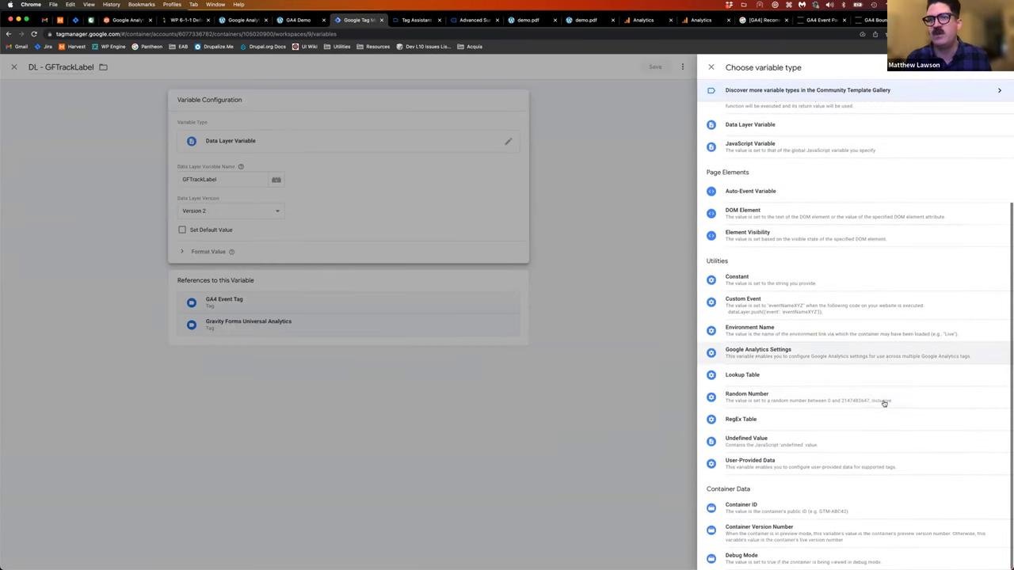
{"action": "scroll", "coordinate": [873, 333], "scroll_direction": "up", "scroll_amount": 3}
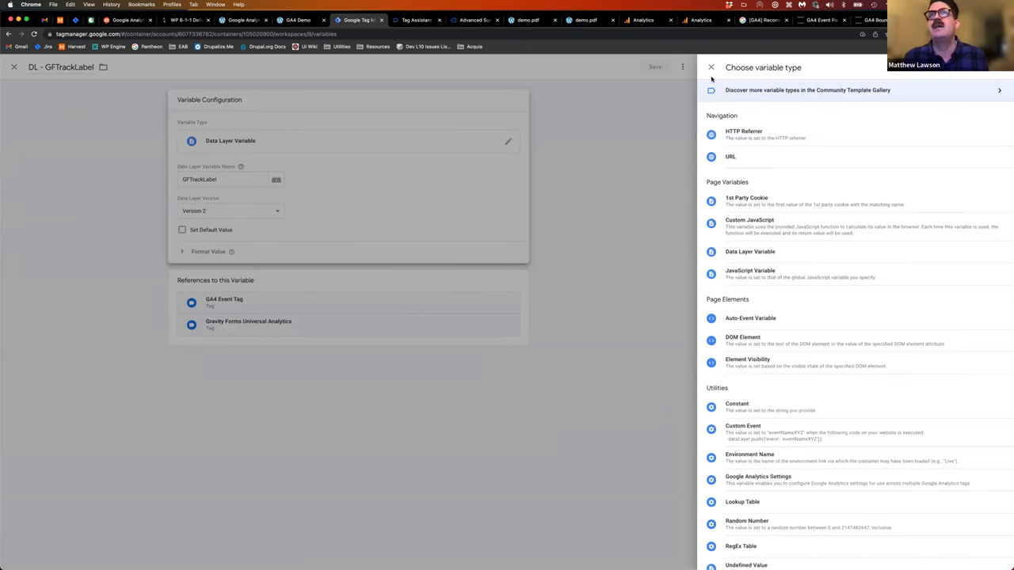
{"action": "left_click", "coordinate": [711, 68]}
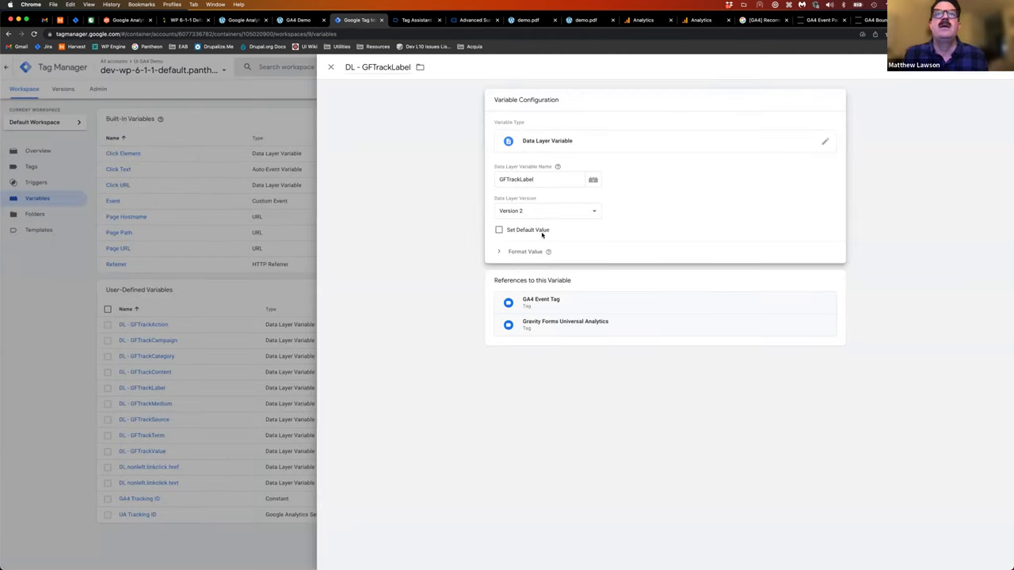
Review the DL - GFTrackLabel variable's data layer name and Format Value options, and close it without making changes
{"action": "left_click", "coordinate": [560, 178]}
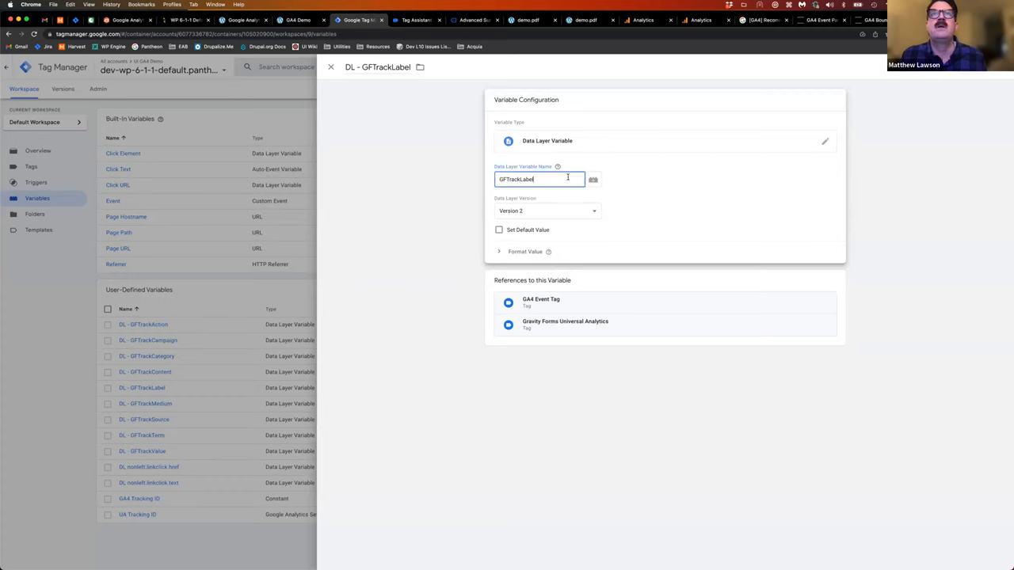
{"action": "left_click", "coordinate": [501, 252]}
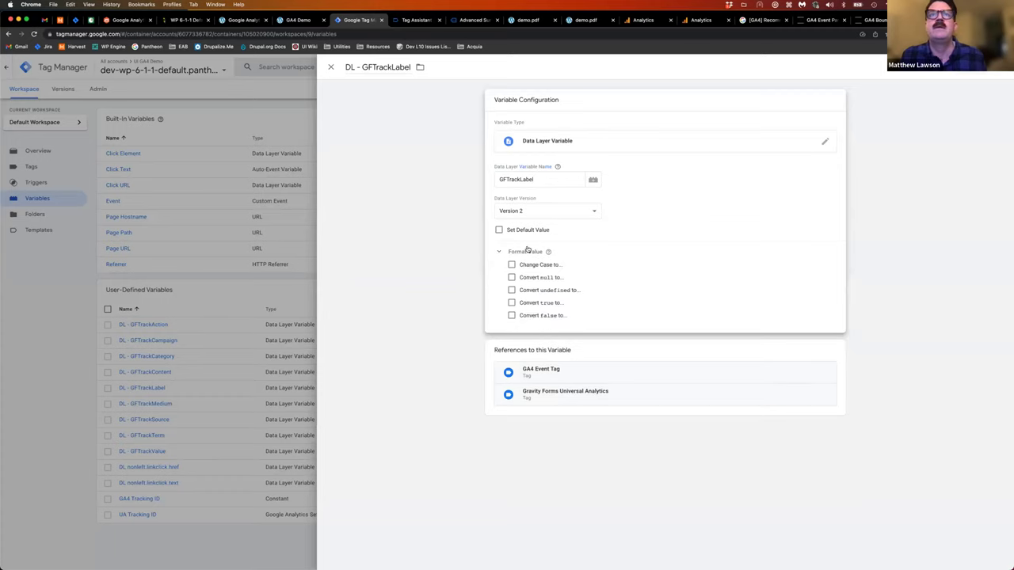
{"action": "left_click", "coordinate": [592, 148]}
{"action": "left_click", "coordinate": [368, 93]}
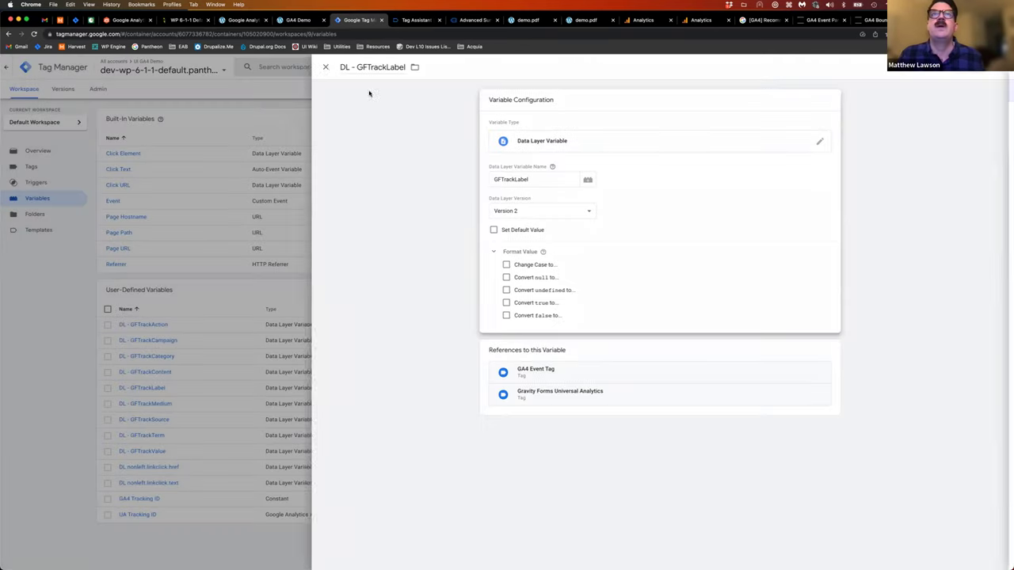
{"action": "left_click", "coordinate": [332, 68]}
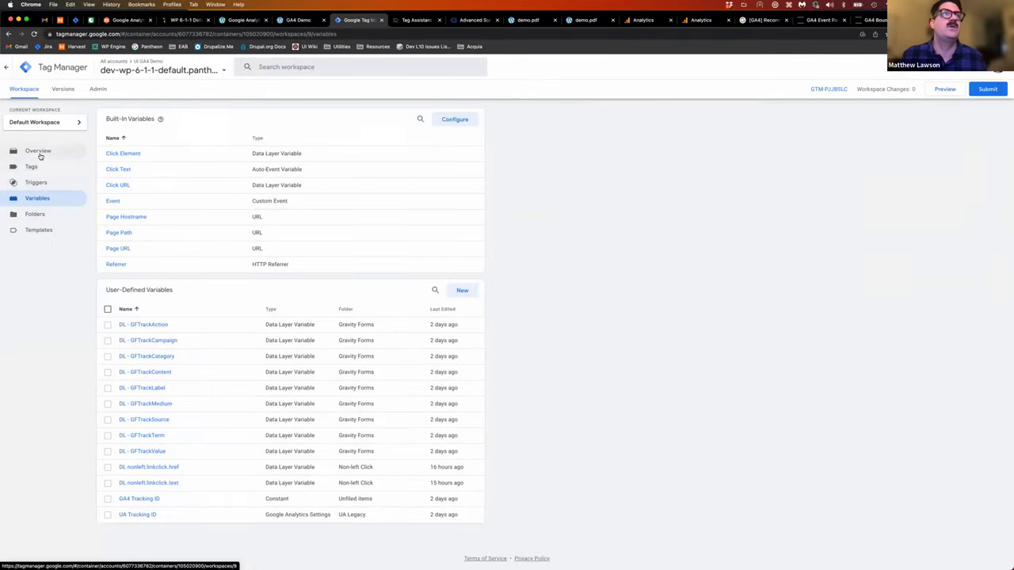
Select the UA Legacy Config Tag and the Gravity Forms Universal Analytics tag in the workspace's tags list
{"action": "left_click", "coordinate": [36, 168]}
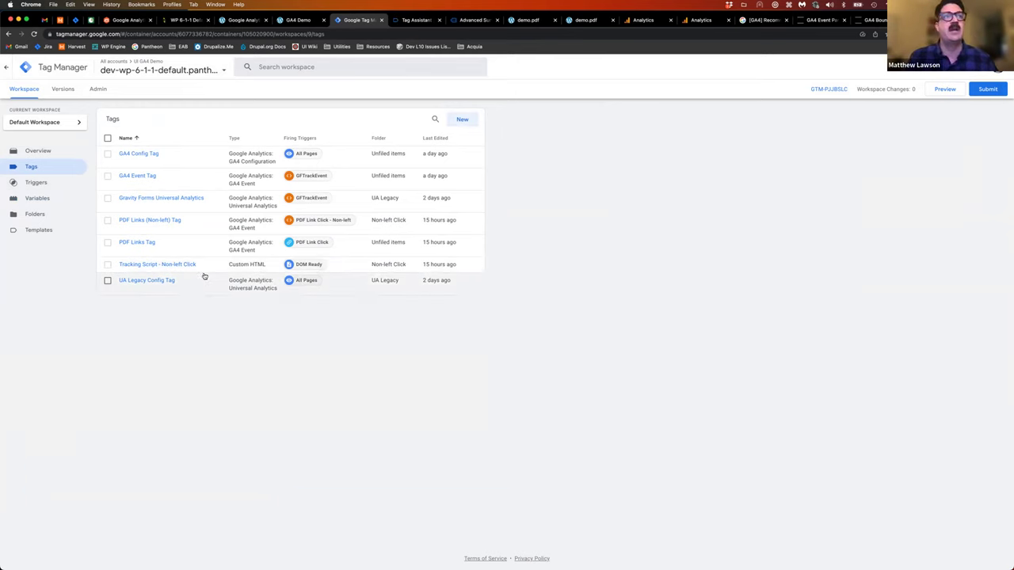
{"action": "left_click", "coordinate": [106, 281]}
{"action": "left_click", "coordinate": [106, 198]}
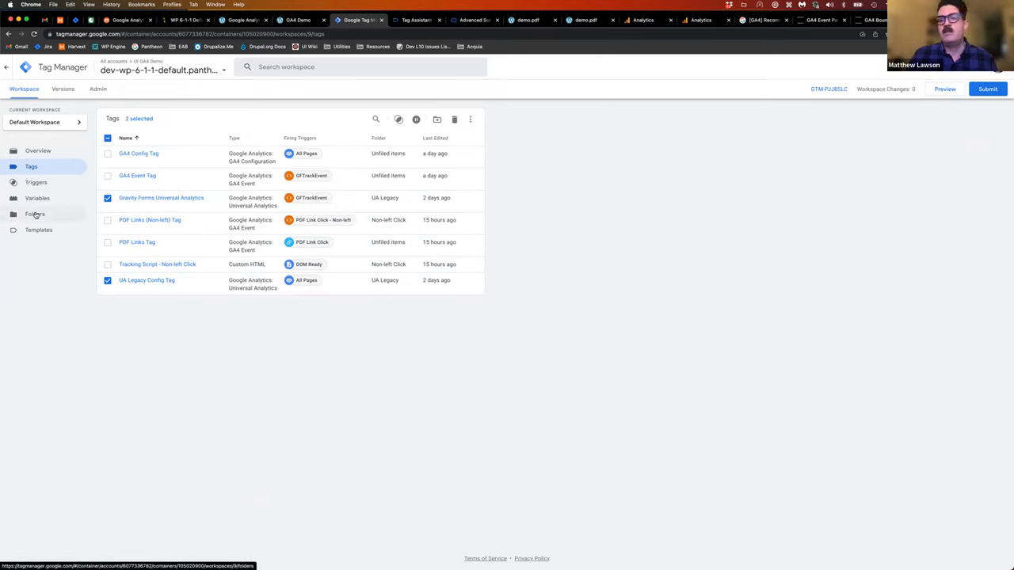
Go to the workspace's folders and expand the Gravity Forms folder to examine its variables and trigger
{"action": "left_click", "coordinate": [36, 214]}
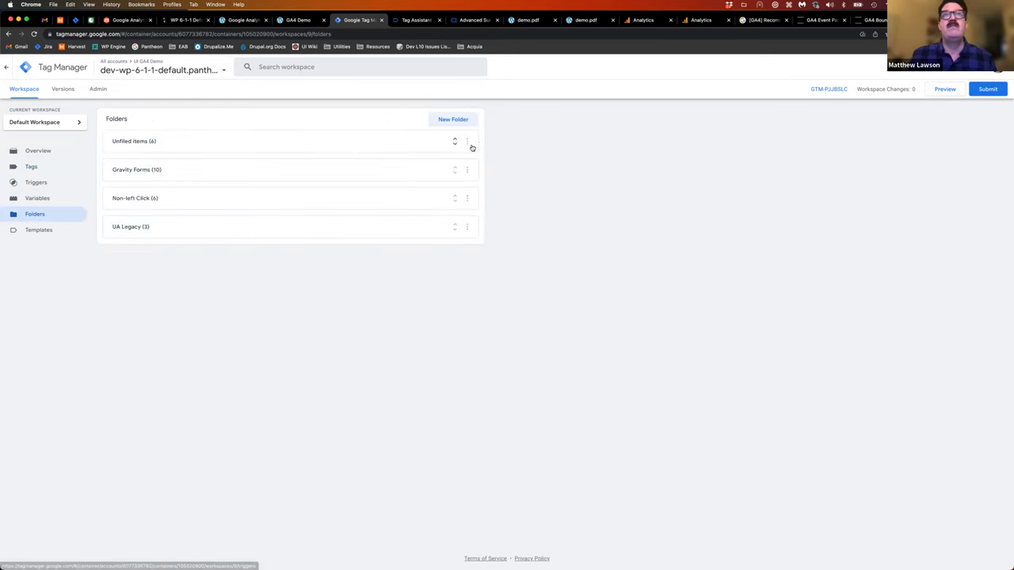
{"action": "left_click", "coordinate": [156, 170]}
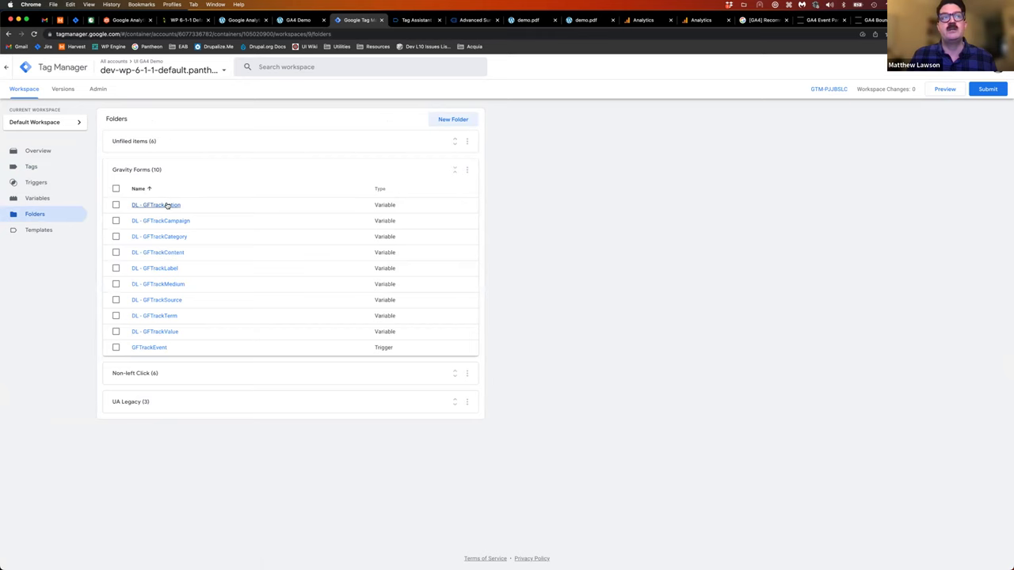
Expand the Non-left Click folder to examine its variables, triggers and tags
{"action": "left_click", "coordinate": [135, 375]}
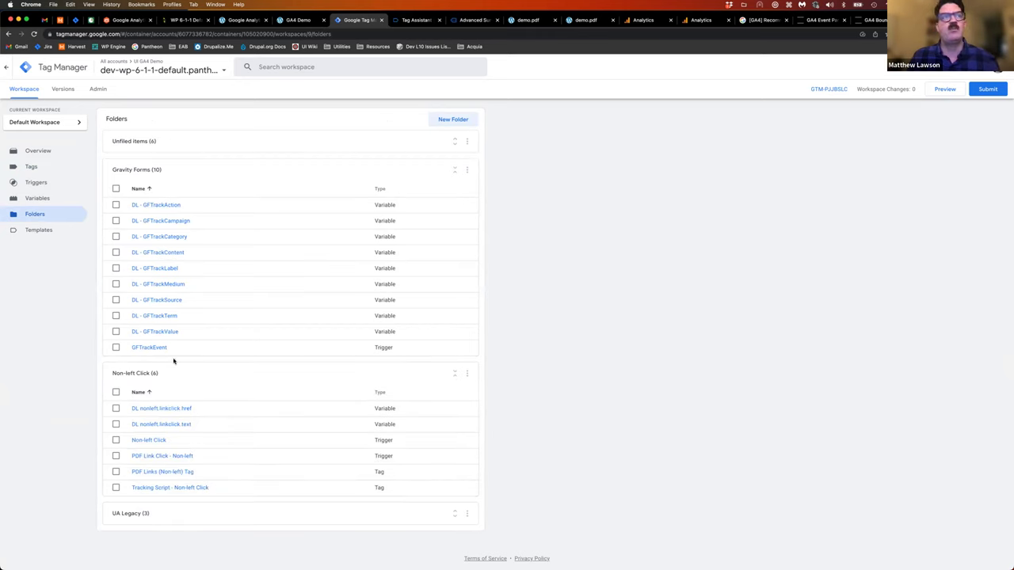
Pause the Gravity Forms Universal Analytics tag and the UA Legacy Config Tag, and review the pending changes in the workspace overview
{"action": "left_click", "coordinate": [37, 152]}
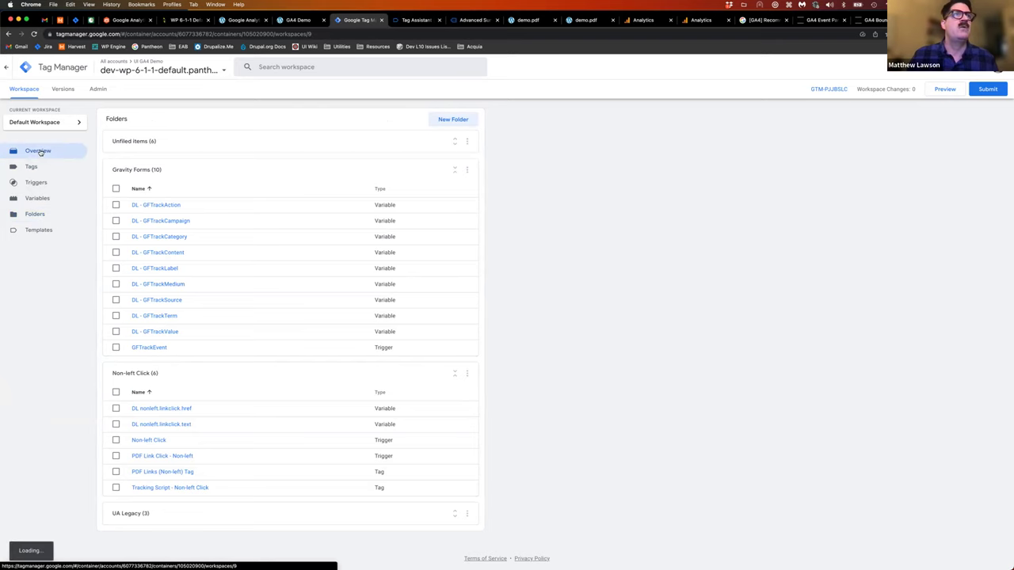
{"action": "left_click", "coordinate": [32, 169]}
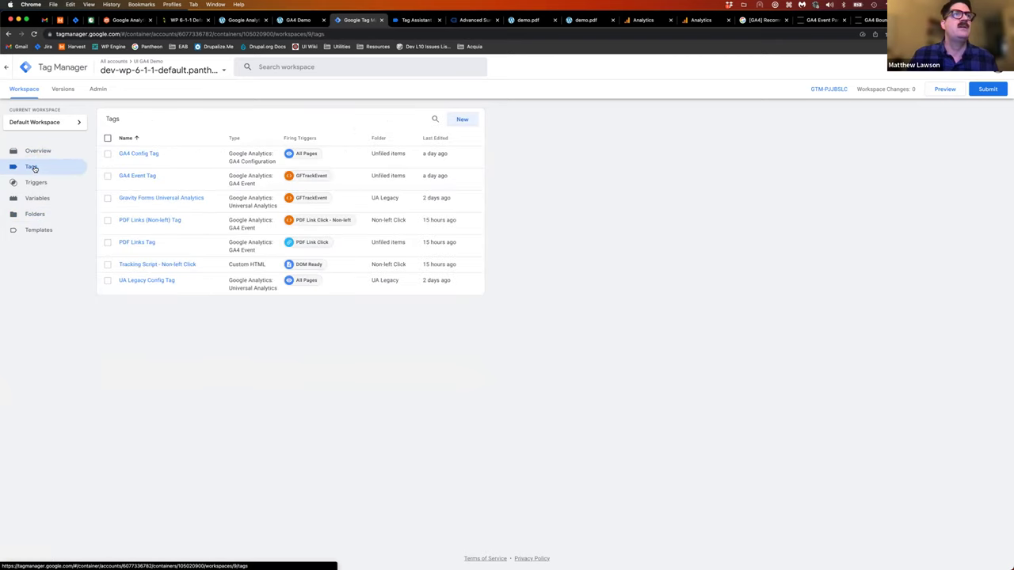
{"action": "left_click", "coordinate": [107, 281]}
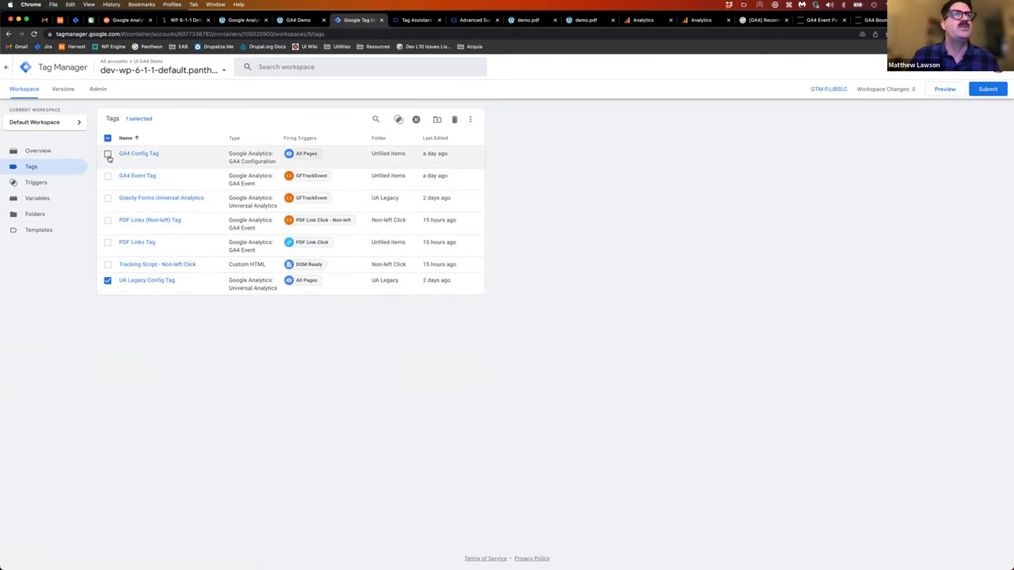
{"action": "left_click", "coordinate": [108, 199]}
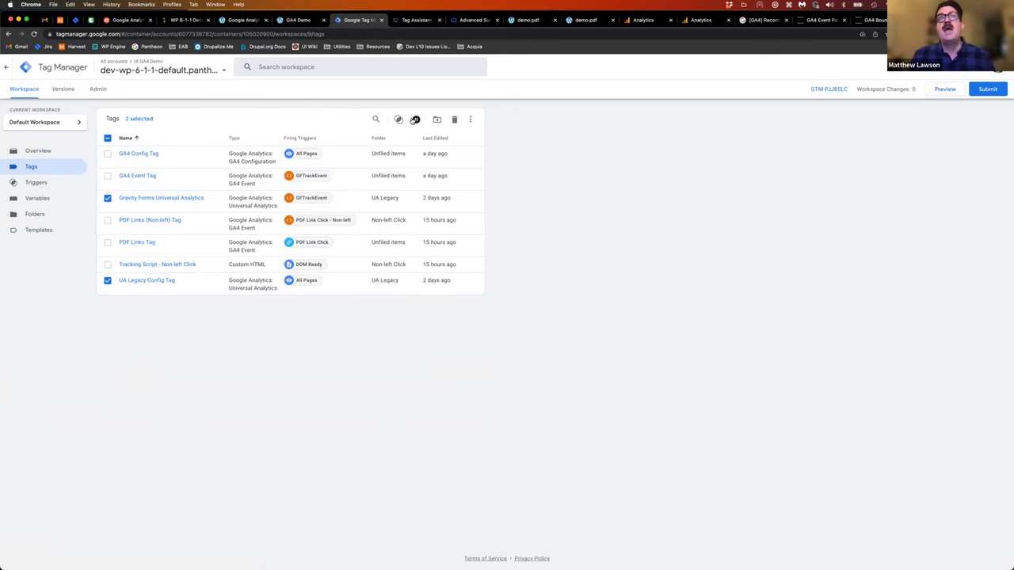
{"action": "left_click", "coordinate": [414, 120]}
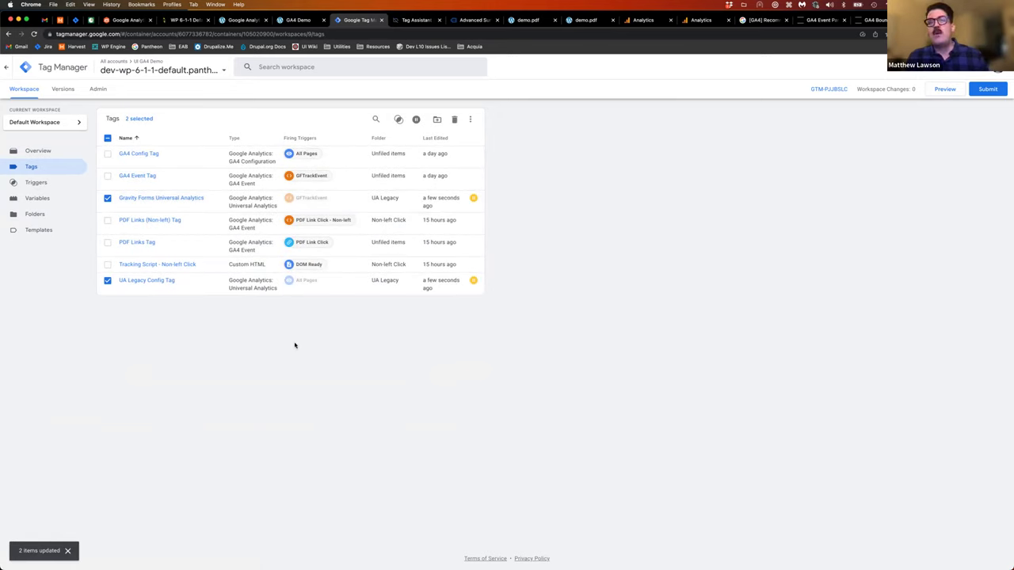
{"action": "left_click", "coordinate": [42, 150]}
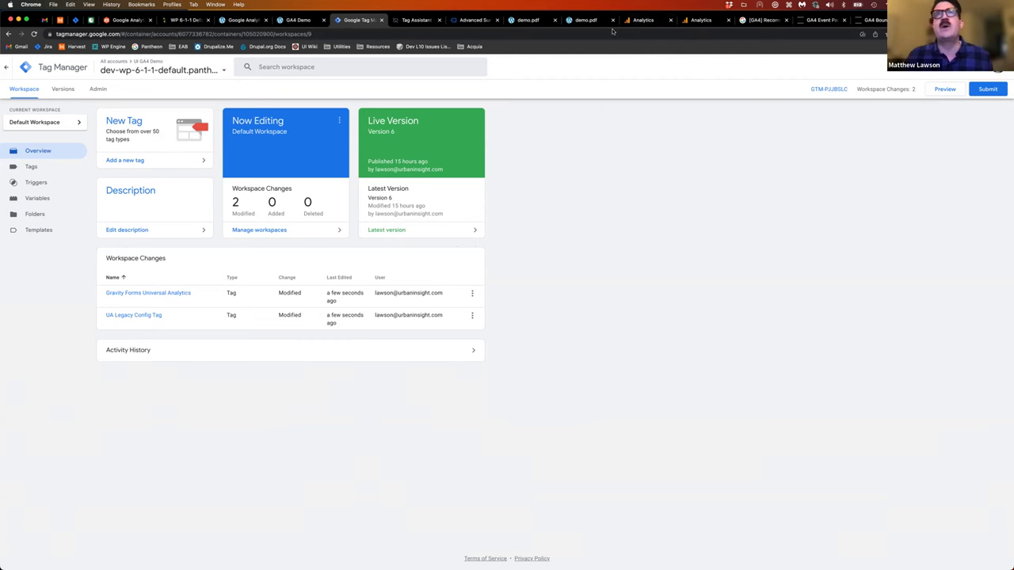
Switch to Google Analytics, open the Realtime report for the property and dismiss the feedback survey
{"action": "left_click", "coordinate": [641, 20]}
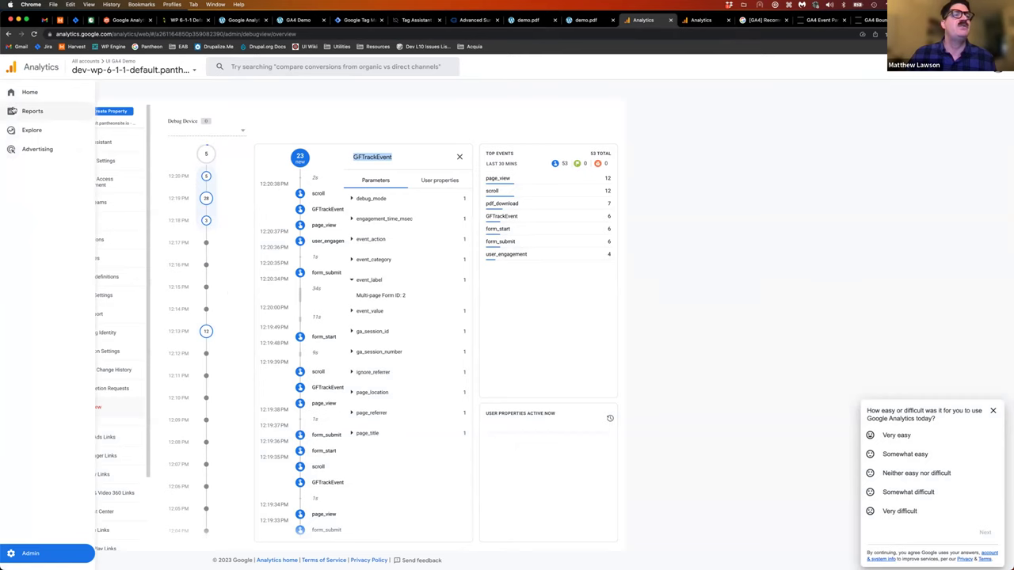
{"action": "left_click", "coordinate": [11, 110]}
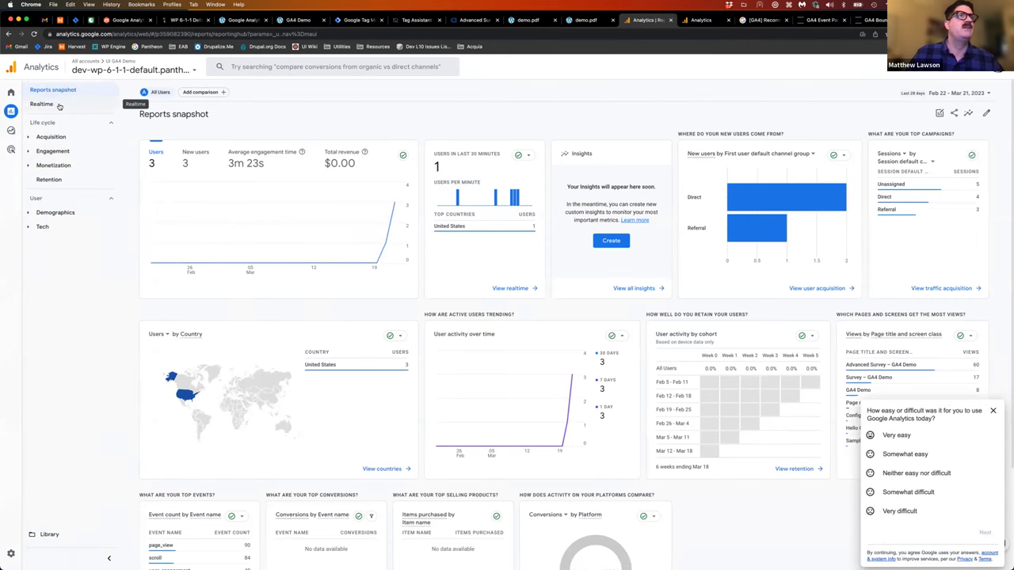
{"action": "left_click", "coordinate": [58, 106]}
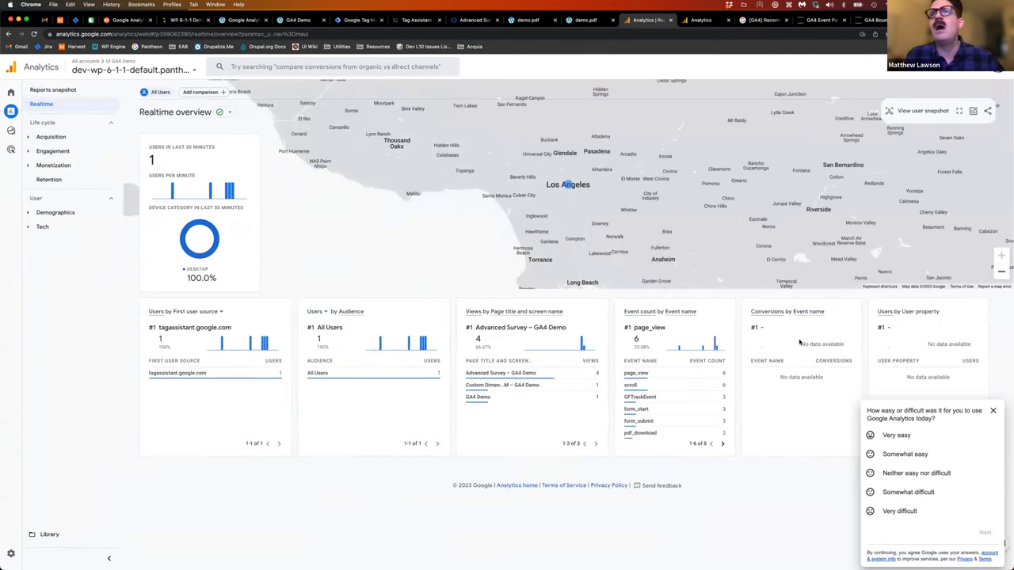
{"action": "left_click", "coordinate": [992, 411]}
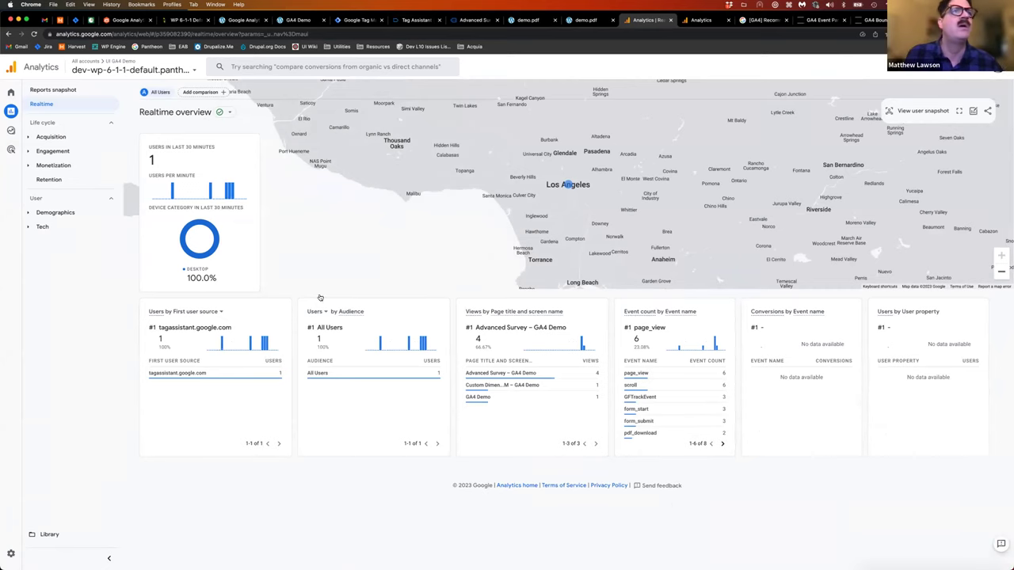
Compare all users with the city of Los Angeles in the realtime overview and examine the sources, audiences, page views, events and conversions
{"action": "left_click", "coordinate": [567, 185]}
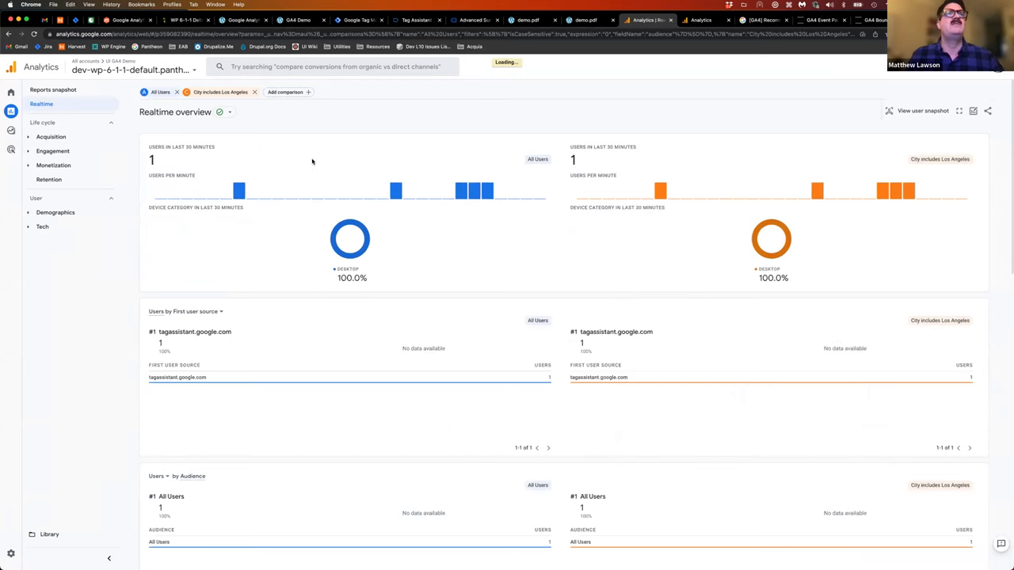
{"action": "scroll", "coordinate": [389, 366], "scroll_direction": "down", "scroll_amount": 3}
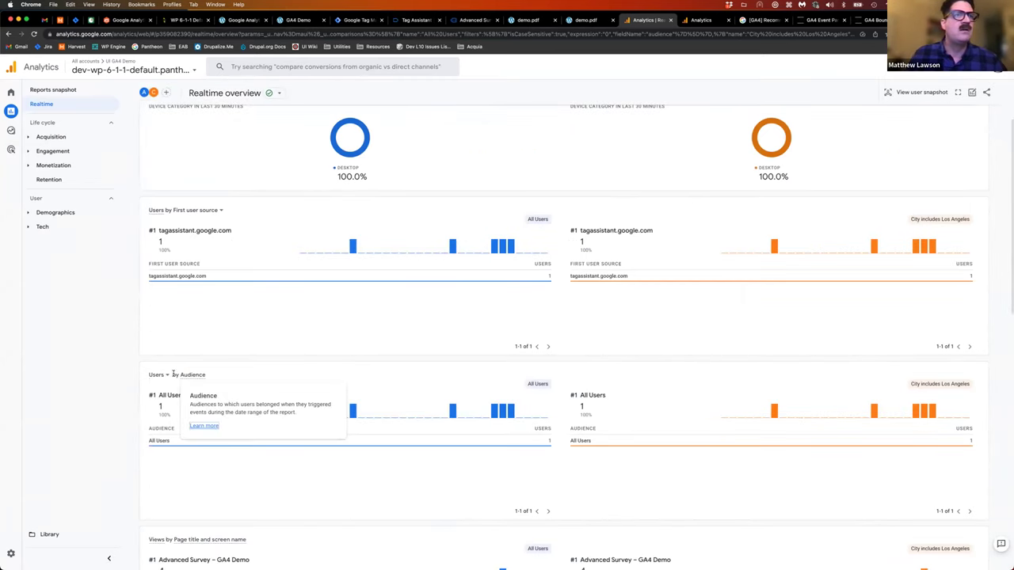
{"action": "left_click", "coordinate": [166, 376]}
{"action": "left_click", "coordinate": [294, 340]}
{"action": "scroll", "coordinate": [613, 310], "scroll_direction": "down", "scroll_amount": 5}
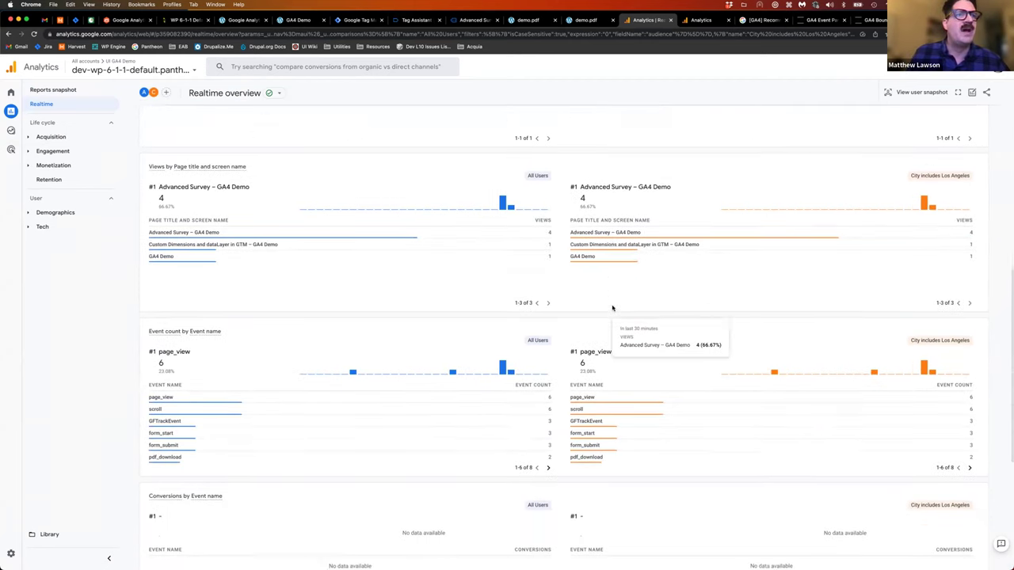
{"action": "scroll", "coordinate": [613, 309], "scroll_direction": "down", "scroll_amount": 6}
{"action": "scroll", "coordinate": [610, 317], "scroll_direction": "up", "scroll_amount": 2}
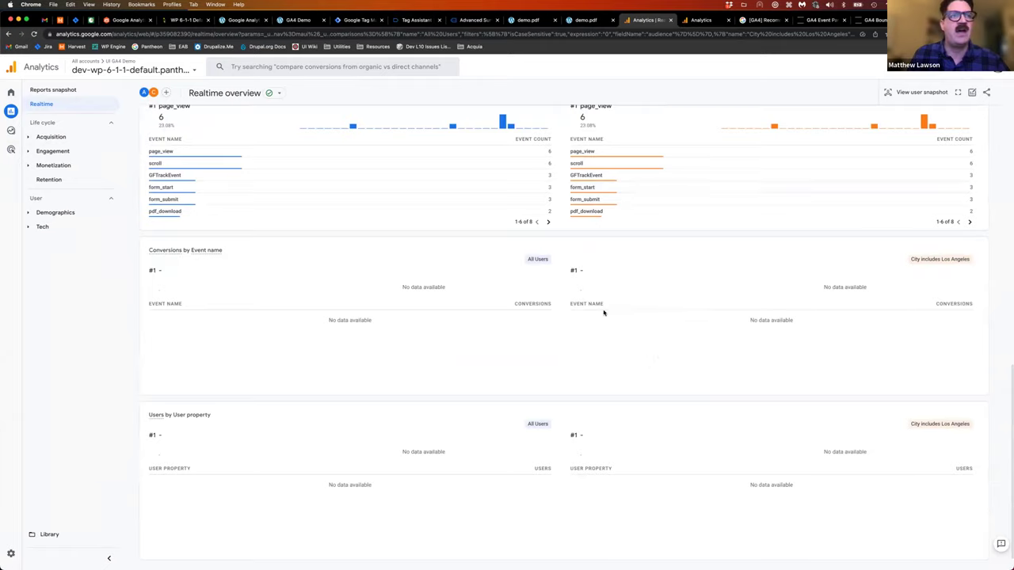
{"action": "scroll", "coordinate": [610, 318], "scroll_direction": "up", "scroll_amount": 10}
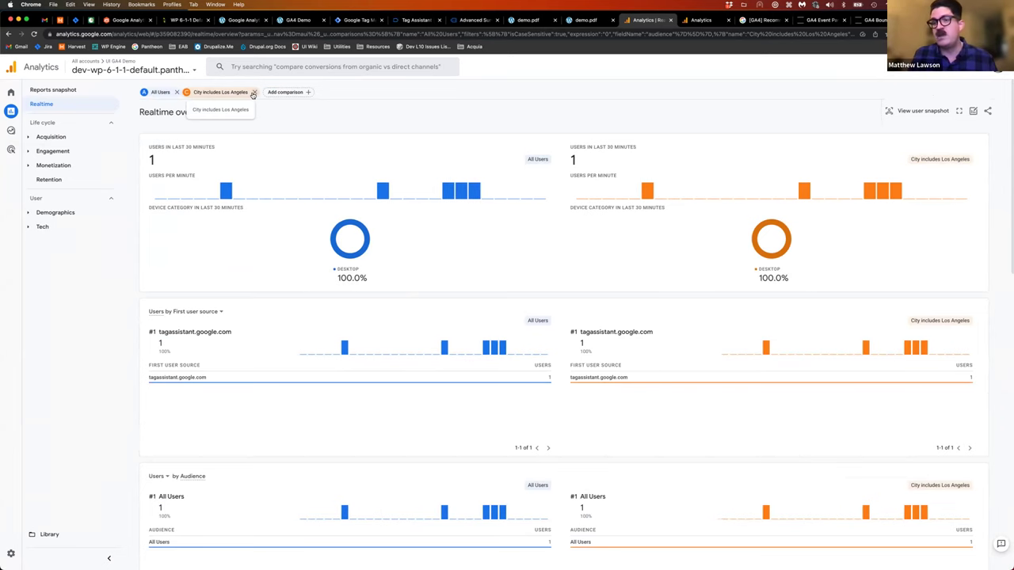
{"action": "mouse_move", "coordinate": [333, 242]}
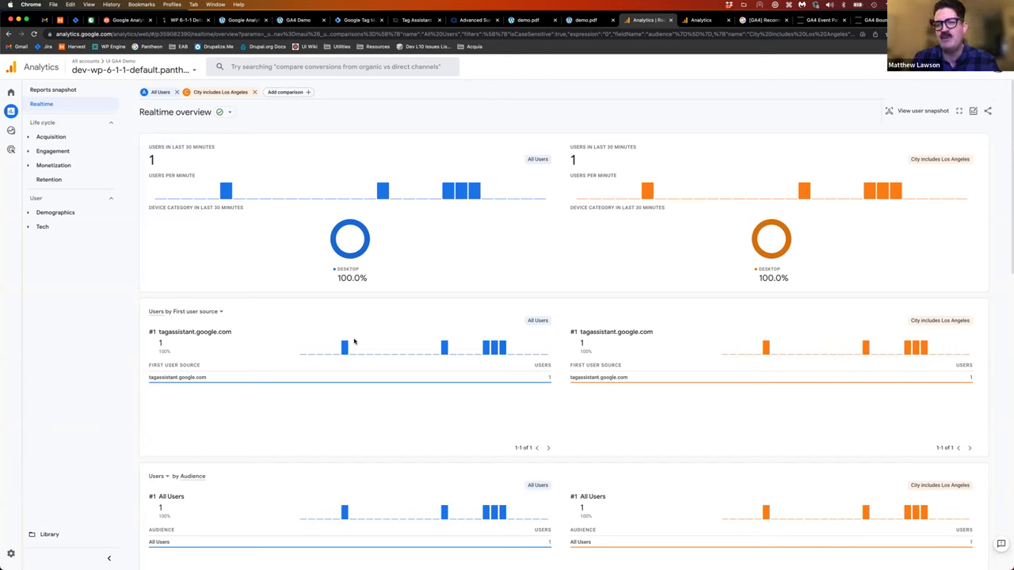
{"action": "mouse_move", "coordinate": [345, 348]}
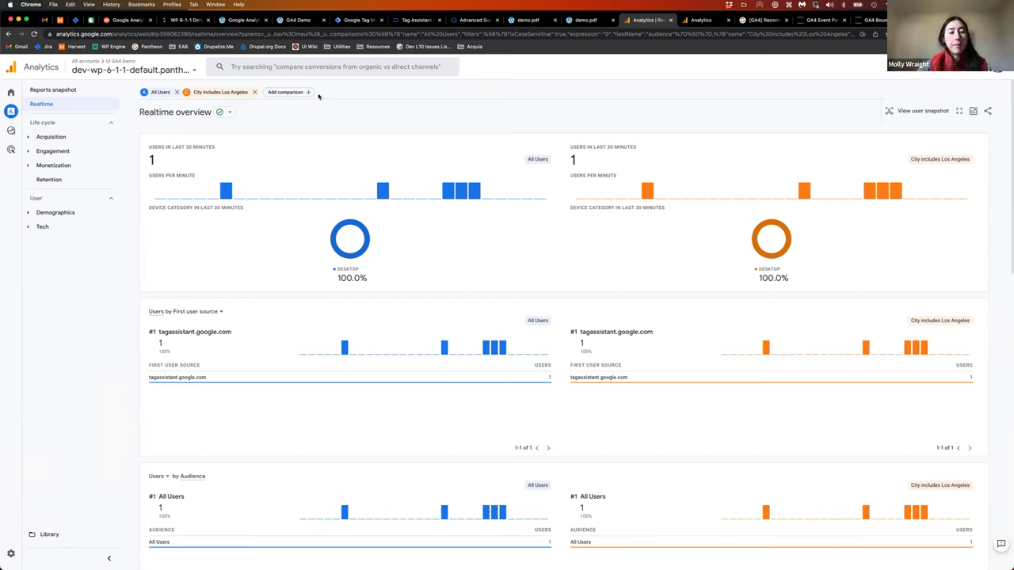
Open the Gravity Forms GA4 Demo exploration and examine its GFTrackEvent report of form labels by city
{"action": "left_click", "coordinate": [36, 131]}
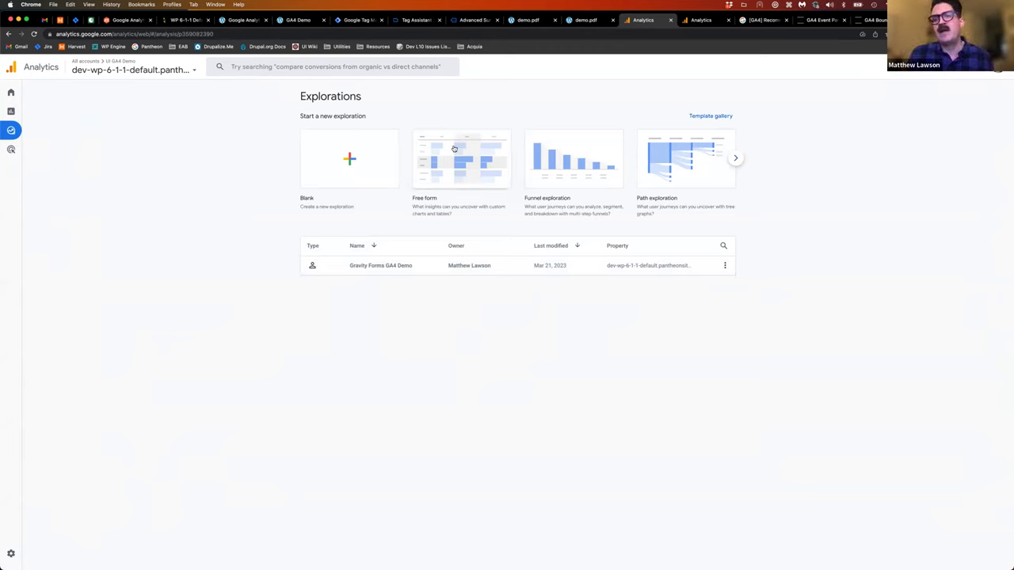
{"action": "left_click", "coordinate": [402, 267]}
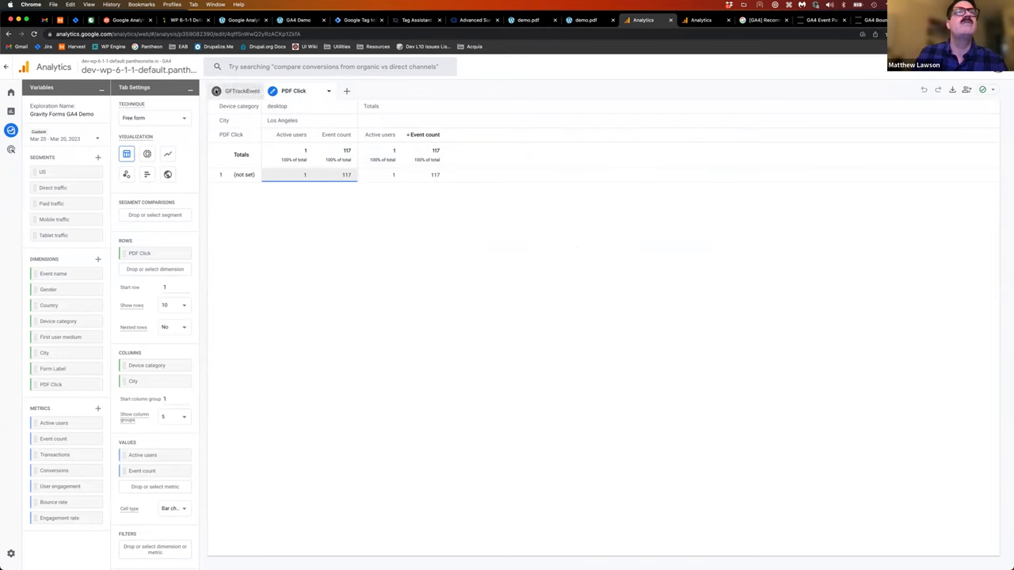
{"action": "left_click", "coordinate": [224, 90]}
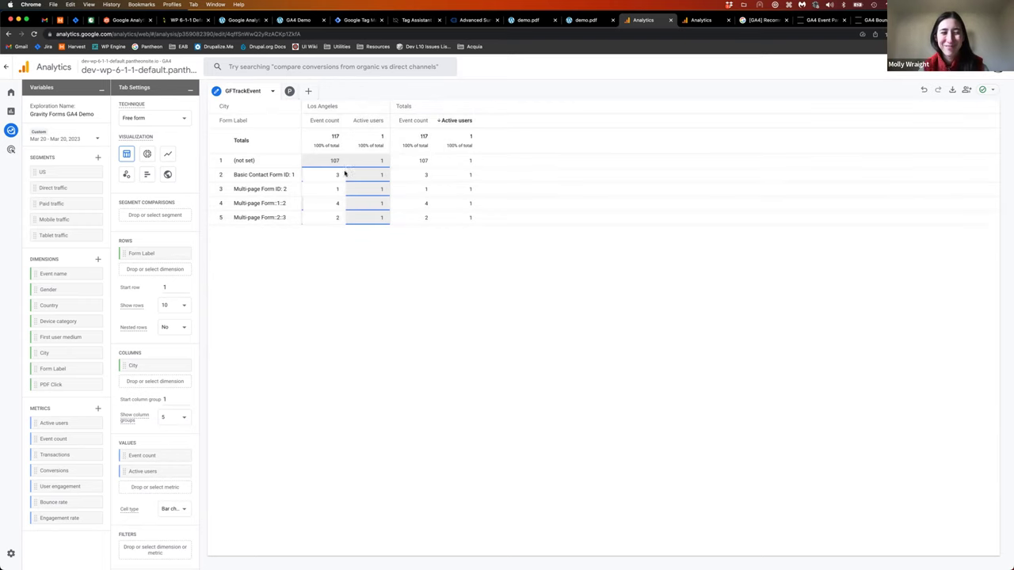
{"action": "scroll", "coordinate": [174, 348], "scroll_direction": "down", "scroll_amount": 1}
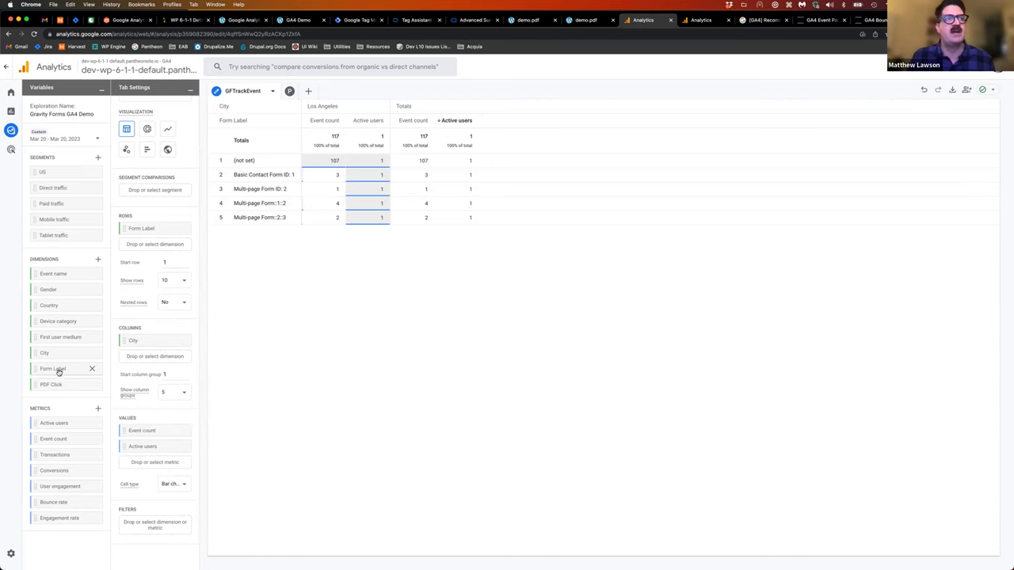
Browse the dimensions available to the exploration, including the Page / screen group and the custom ones, and close the selection without changes
{"action": "left_click", "coordinate": [97, 260]}
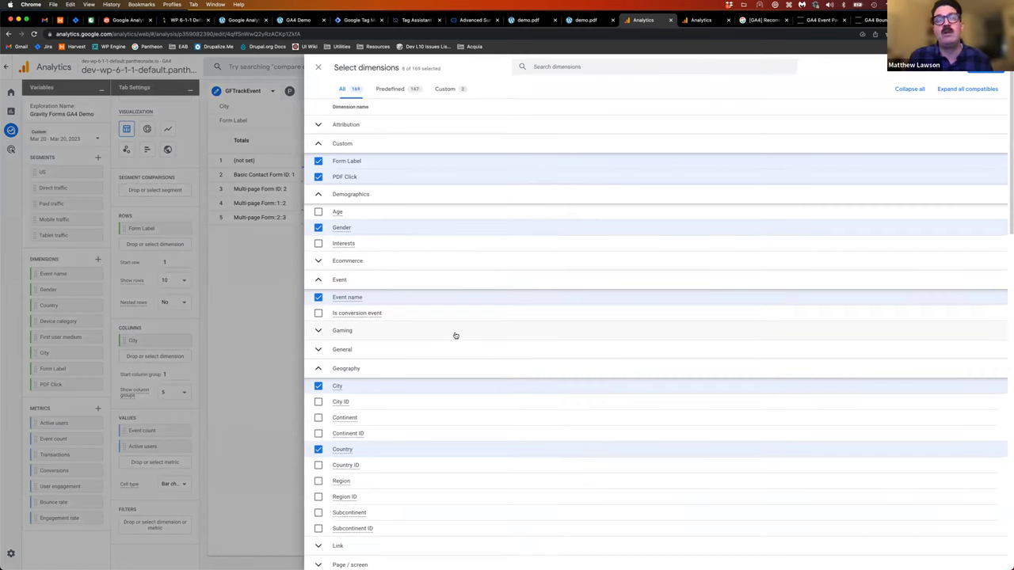
{"action": "scroll", "coordinate": [456, 333], "scroll_direction": "down", "scroll_amount": 3}
{"action": "scroll", "coordinate": [456, 334], "scroll_direction": "down", "scroll_amount": 3}
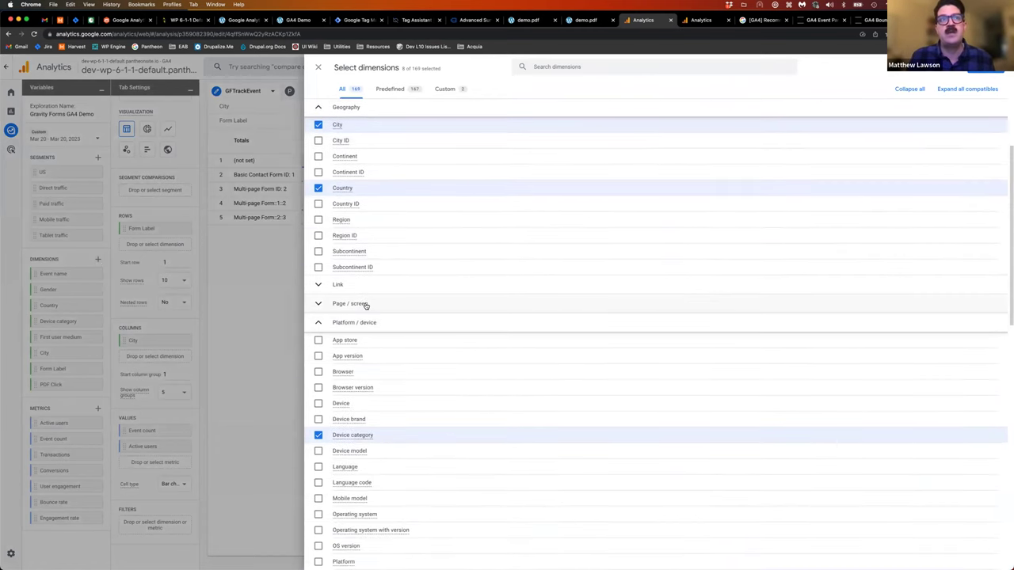
{"action": "left_click", "coordinate": [366, 304]}
{"action": "scroll", "coordinate": [467, 333], "scroll_direction": "down", "scroll_amount": 2}
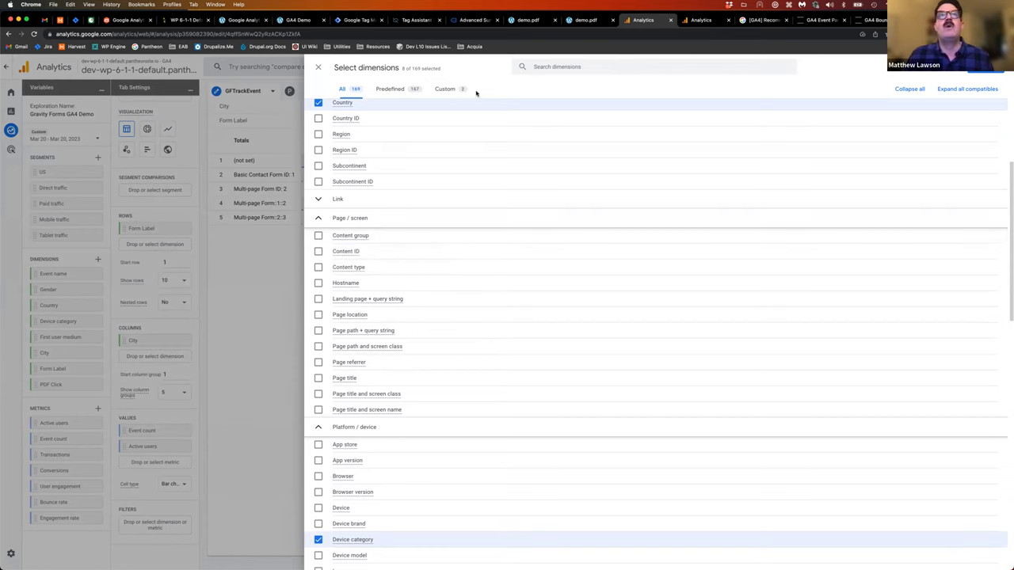
{"action": "left_click", "coordinate": [390, 89]}
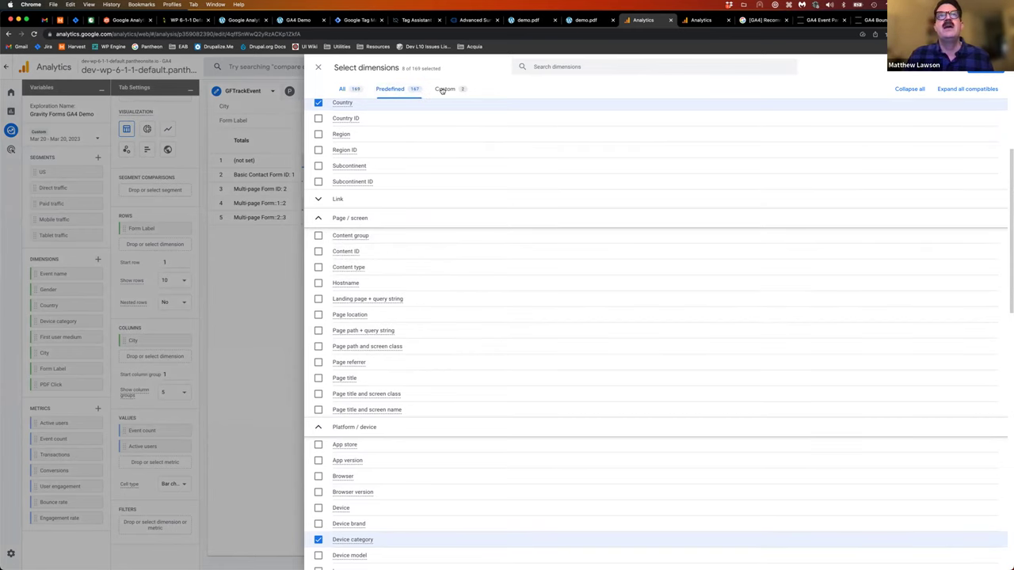
{"action": "left_click", "coordinate": [443, 89]}
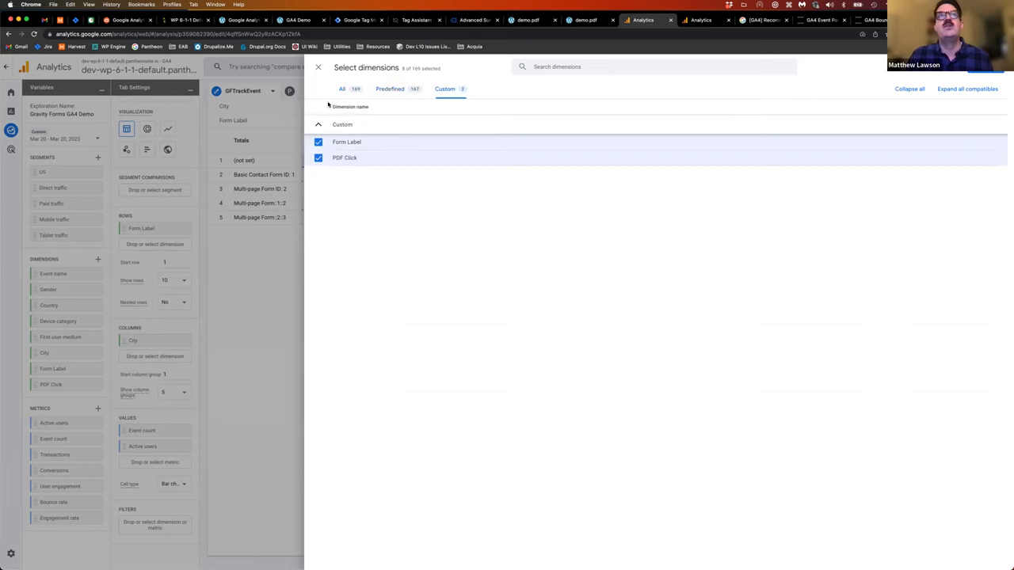
{"action": "left_click", "coordinate": [317, 67]}
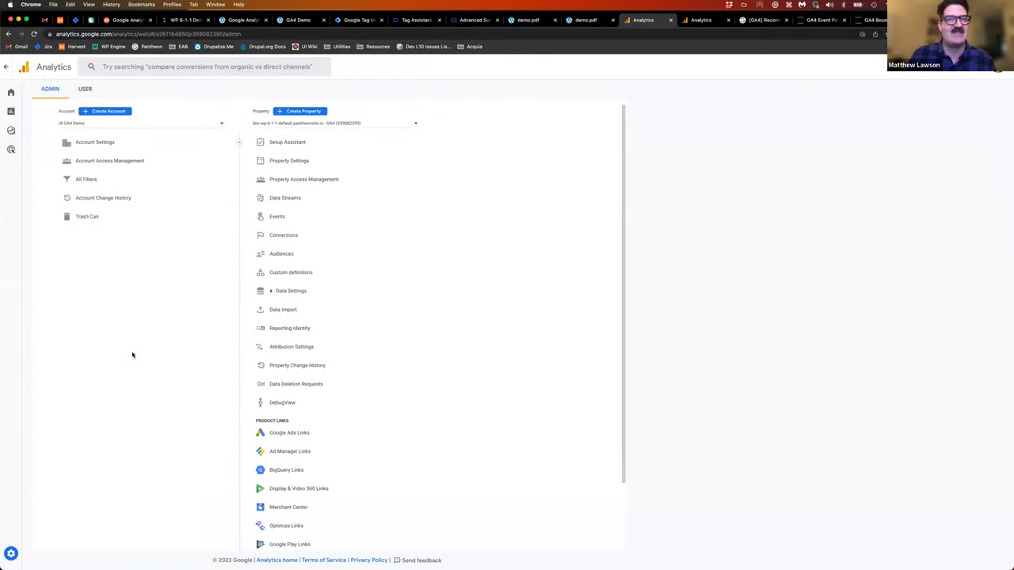
Open the property's custom definitions and review the custom dimensions, highlighting the event_label parameter, and the custom metrics
{"action": "left_click", "coordinate": [306, 272]}
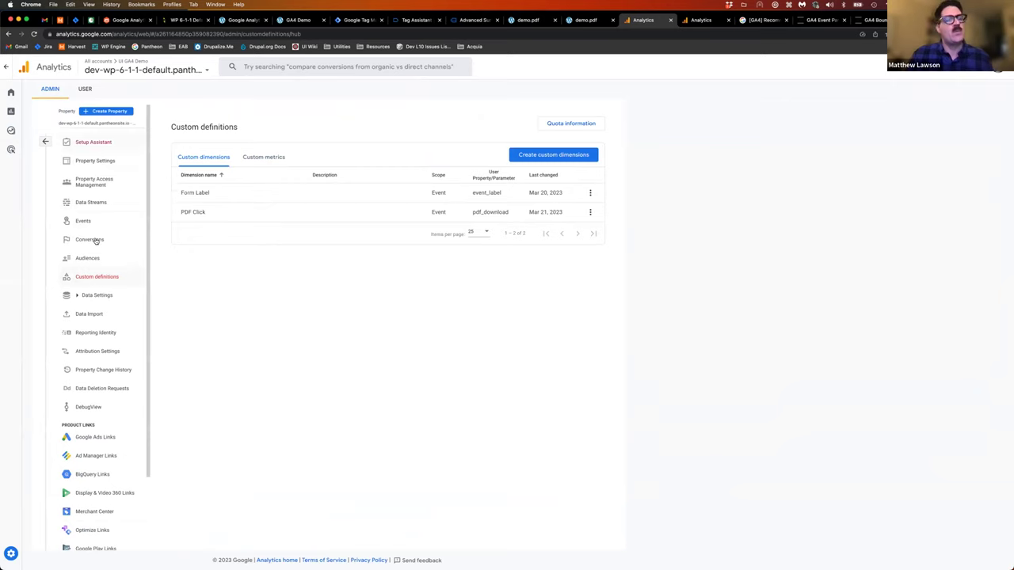
{"action": "mouse_move", "coordinate": [11, 554]}
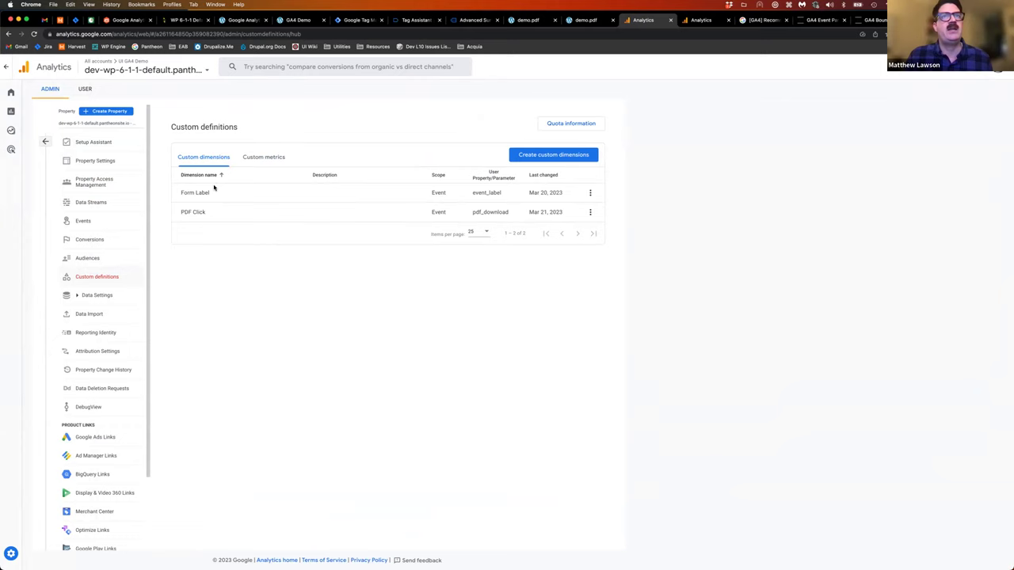
{"action": "double_click", "coordinate": [489, 193]}
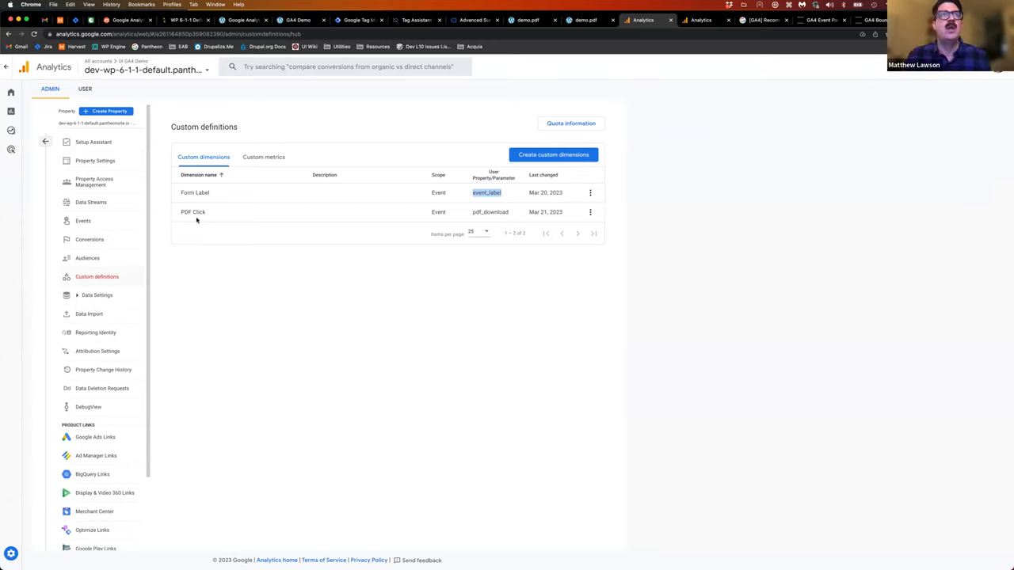
{"action": "left_click", "coordinate": [256, 156]}
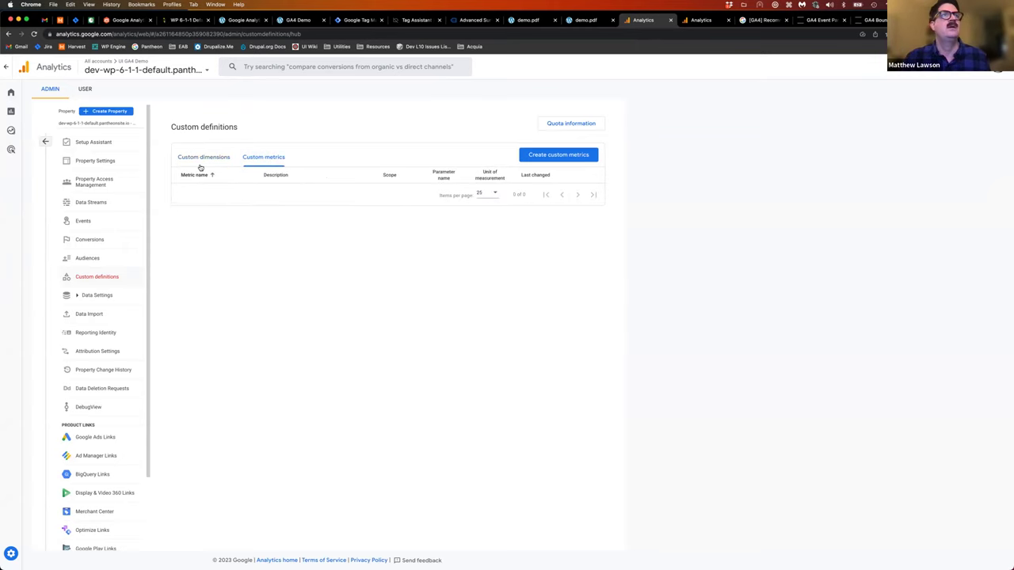
{"action": "left_click", "coordinate": [207, 156]}
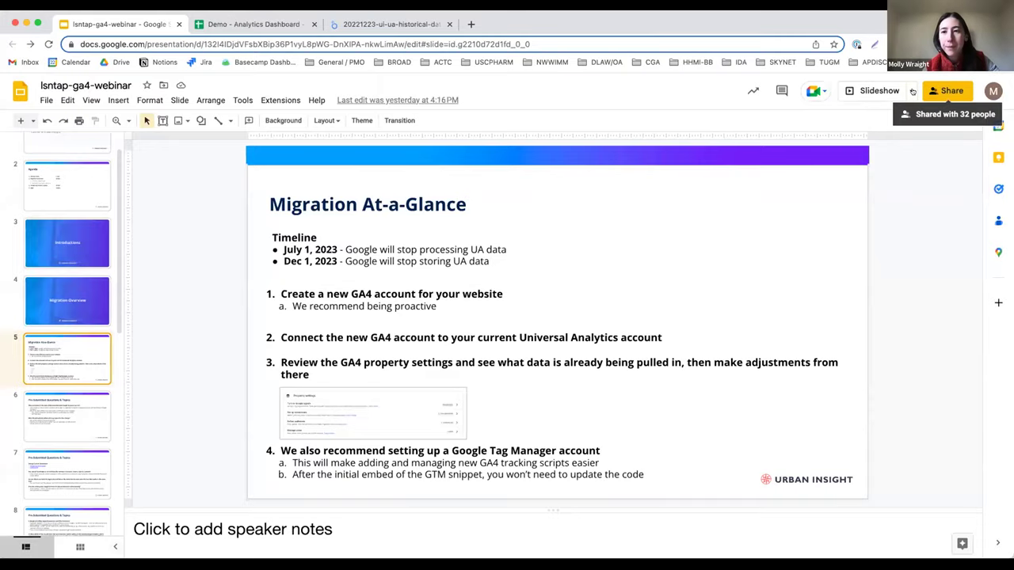
Present the lsntap-ga4-webinar slides full screen from Migration At-a-Glance and advance to the Pre-Submitted Questions & Topics slide
{"action": "left_click", "coordinate": [877, 91]}
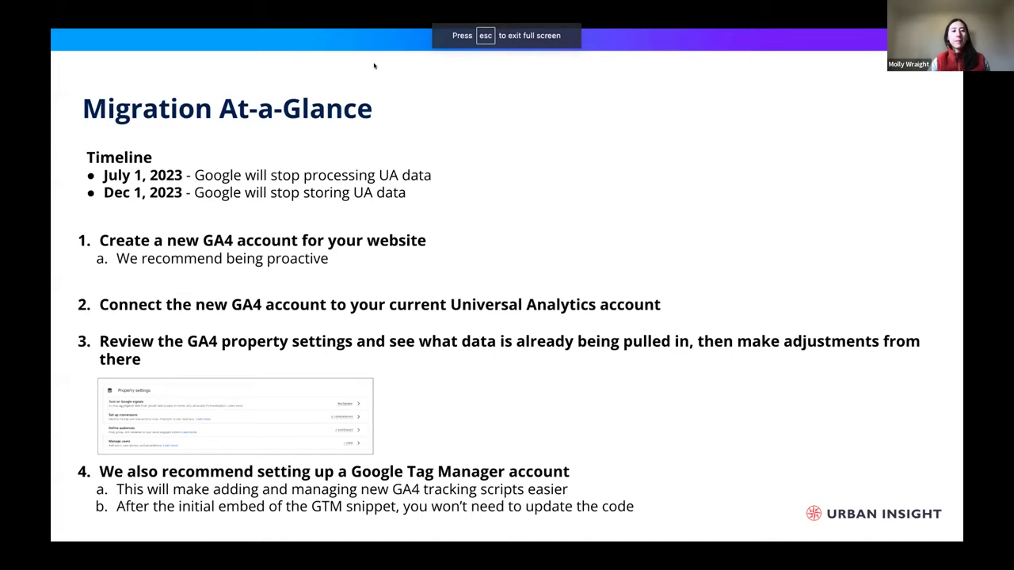
{"action": "key", "text": "Right"}
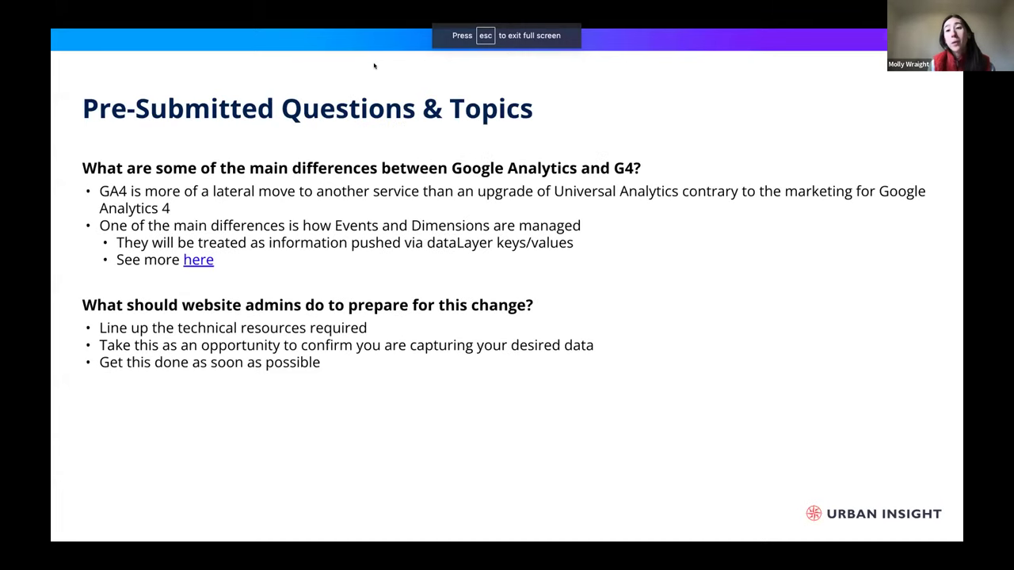